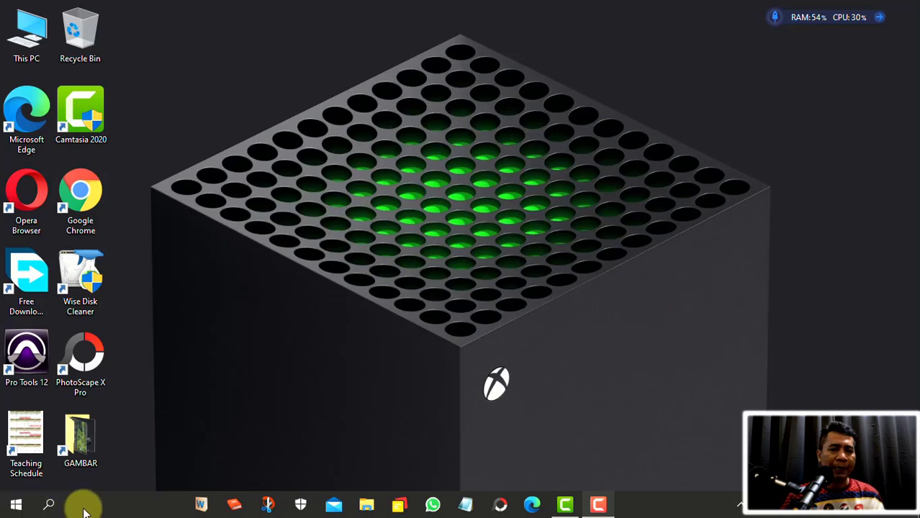
Open the scan options of Virus & threat protection in Windows Security and bring all four scan types into view.
key("super+i")
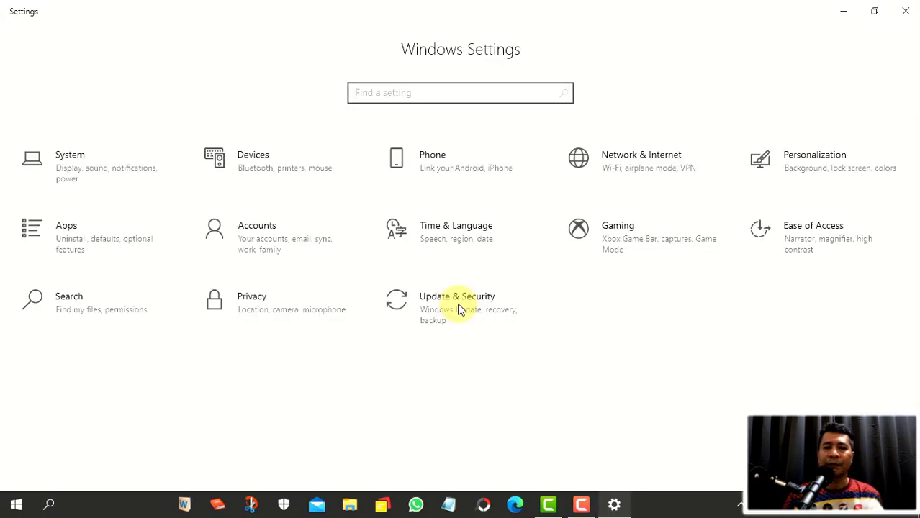
left_click(460, 311)
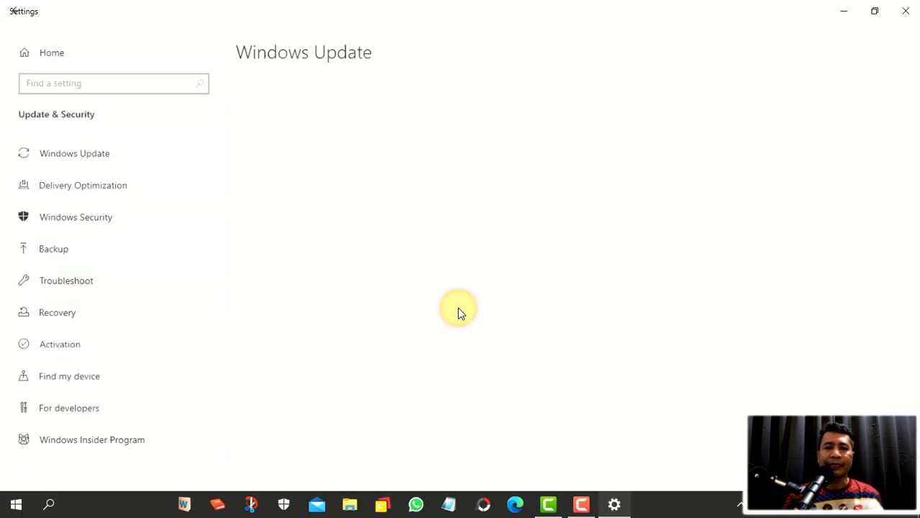
left_click(108, 219)
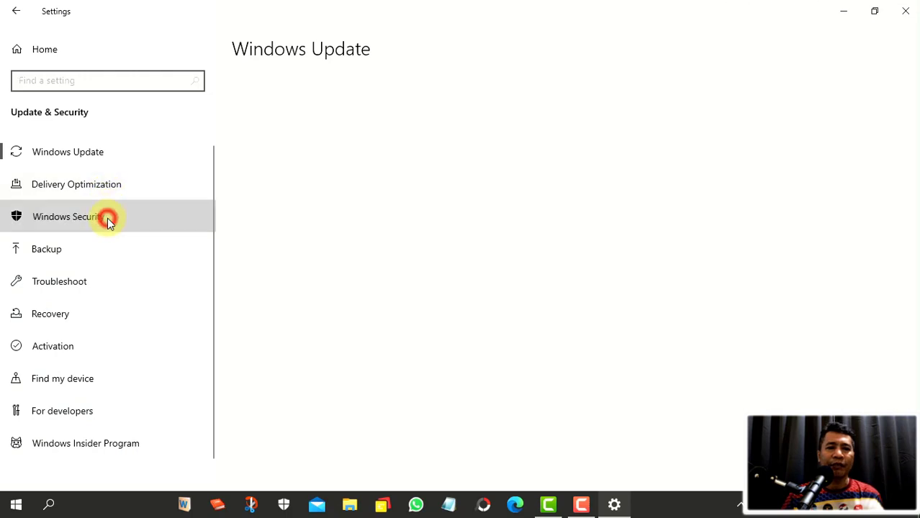
left_click(313, 127)
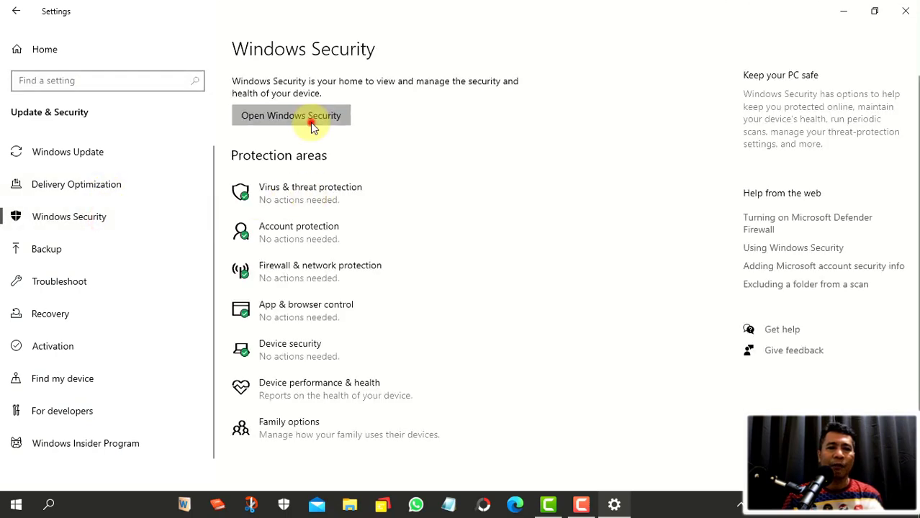
left_click(278, 189)
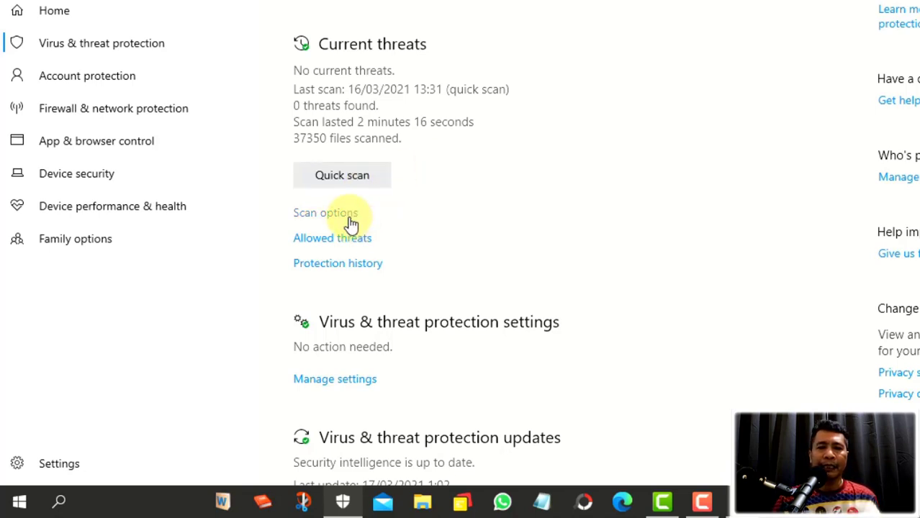
left_click(349, 218)
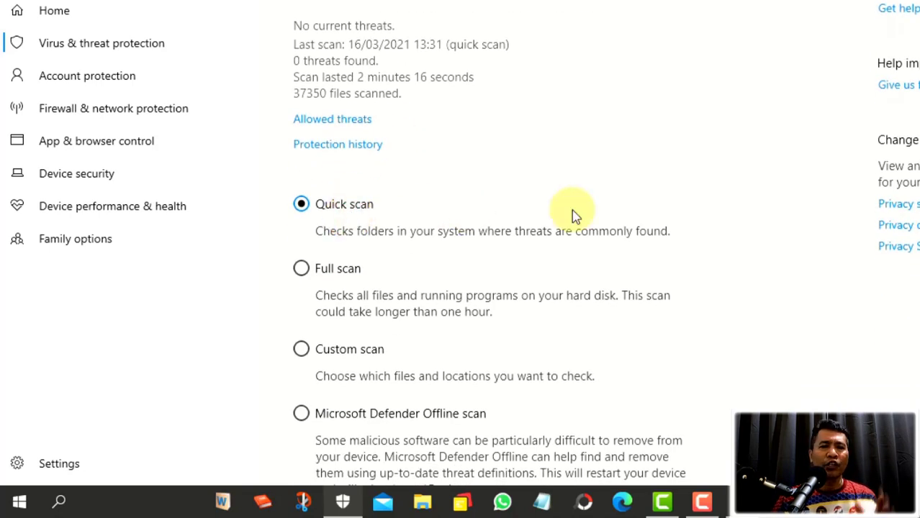
scroll(576, 216, "down", 2)
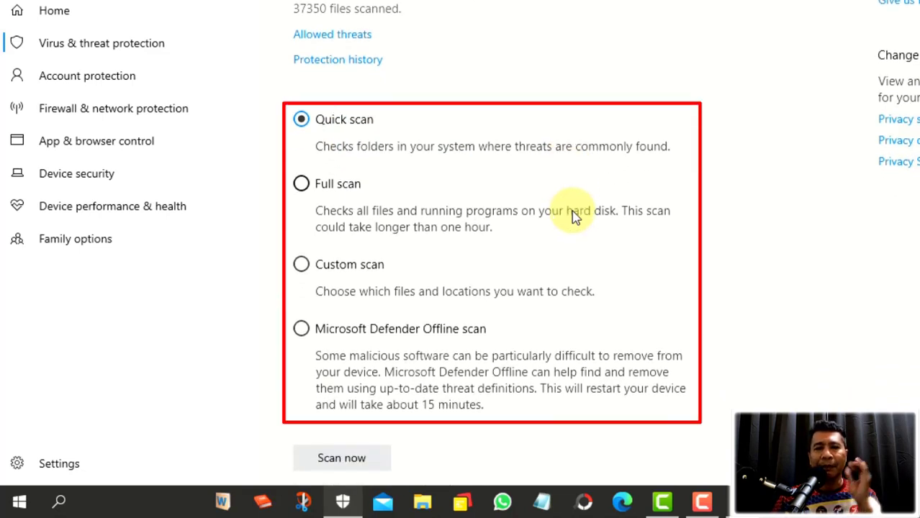
Select the Full scan, Custom scan and Microsoft Defender Offline scan types in turn, finishing on Microsoft Defender Offline scan.
left_click(301, 184)
left_click(300, 265)
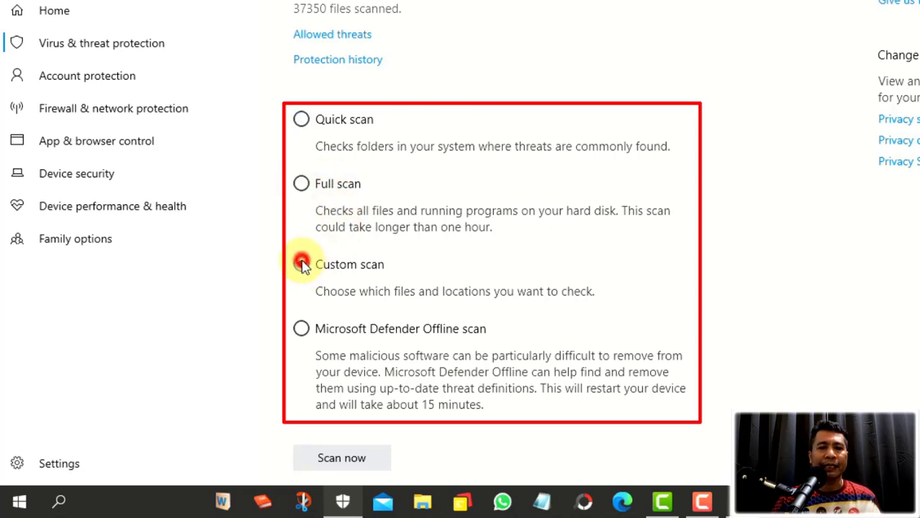
left_click(301, 329)
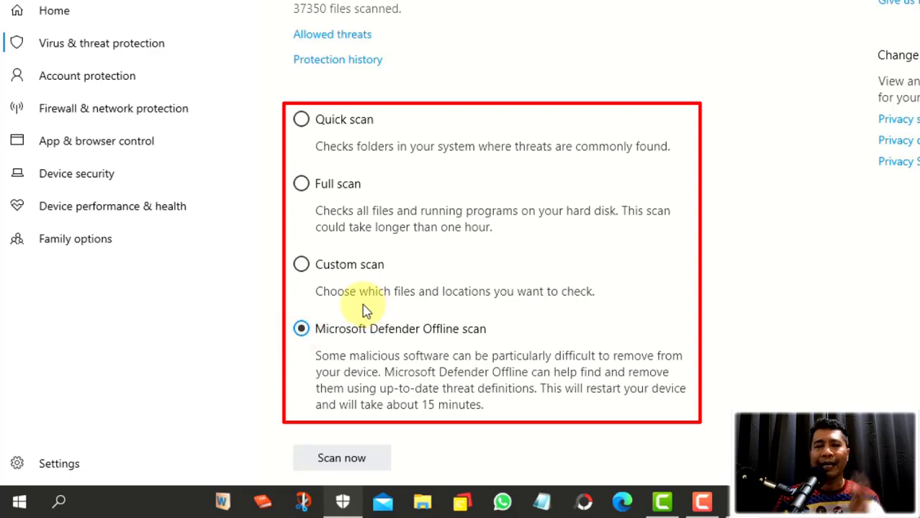
left_click(363, 187)
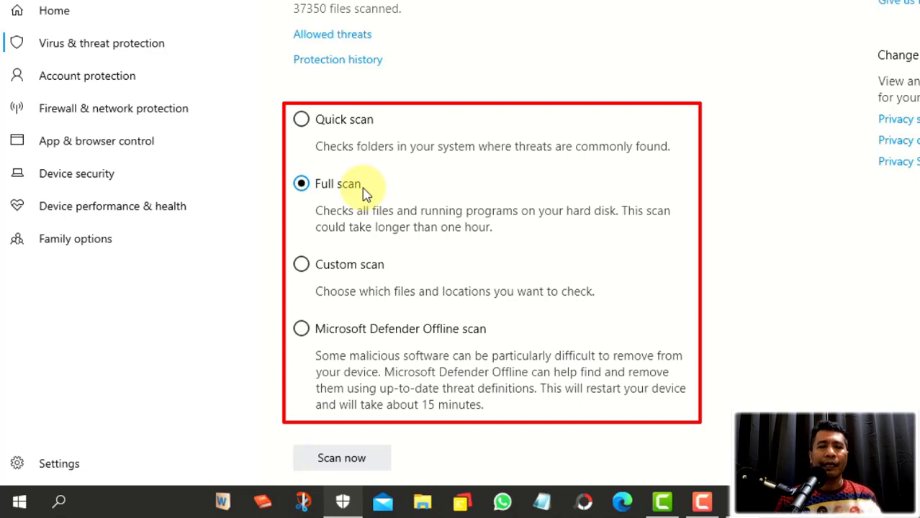
left_click(301, 265)
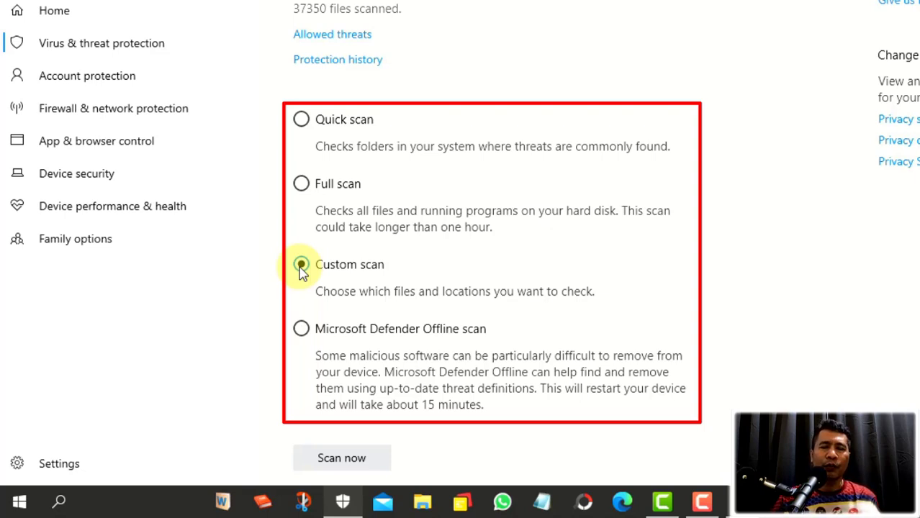
left_click(301, 332)
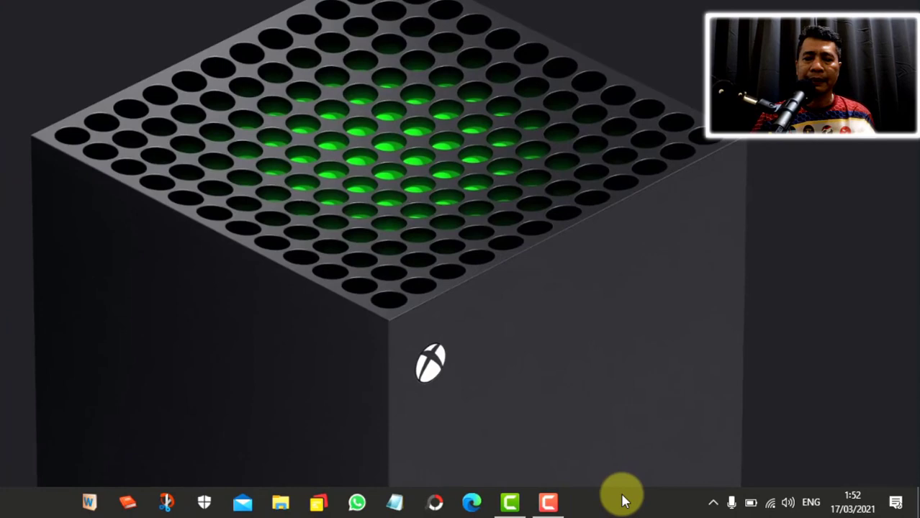
Open Task Manager and show the list of startup programs.
right_click(662, 504)
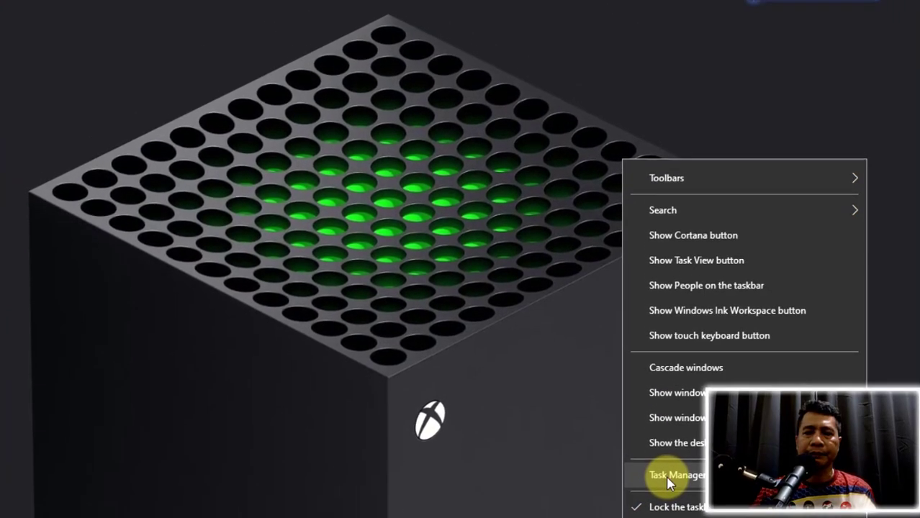
left_click(667, 425)
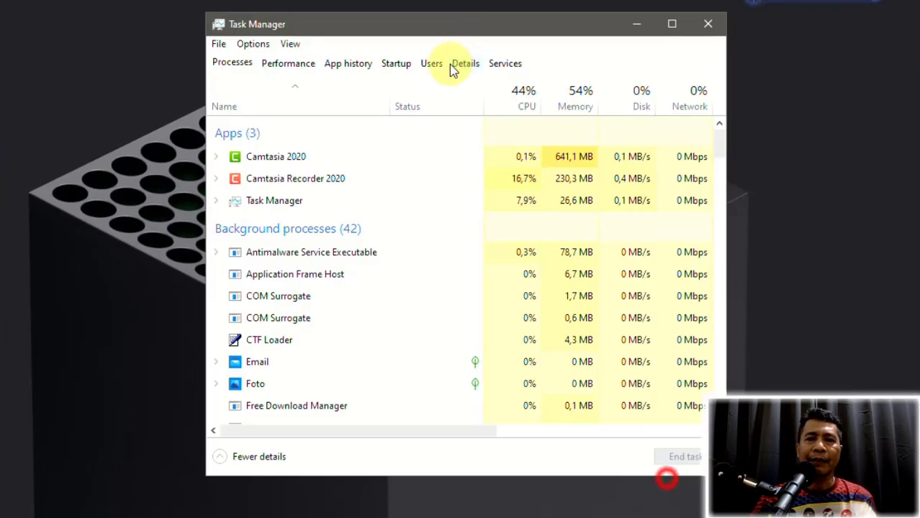
left_click(397, 64)
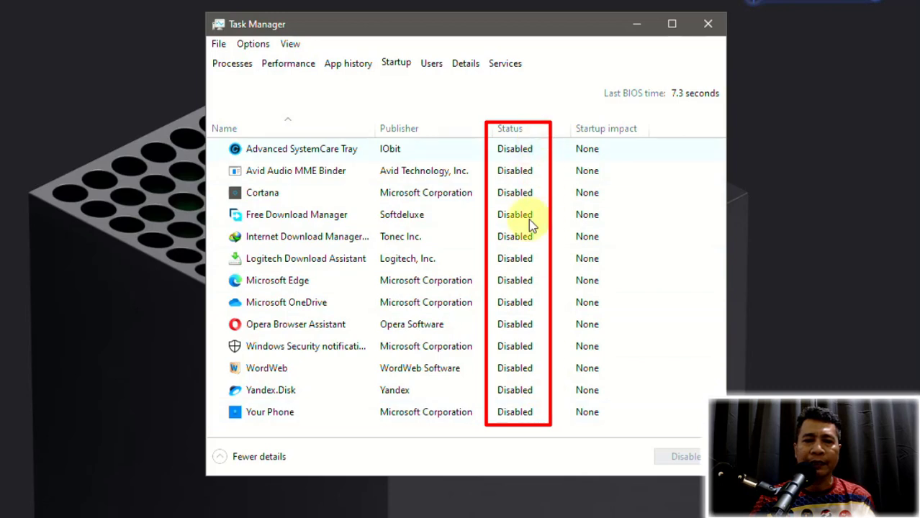
Enable the Windows Security notification and Yandex.Disk entries at startup.
left_click(530, 348)
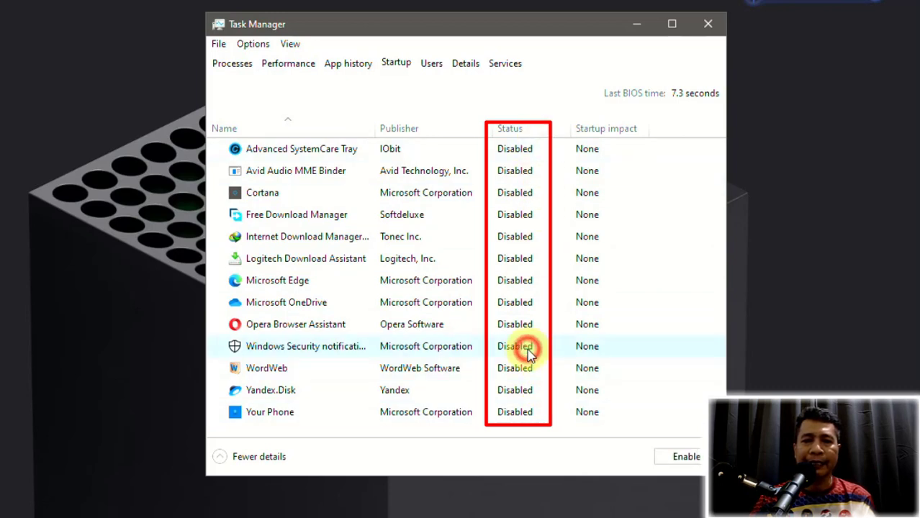
left_click(684, 457)
left_click(513, 390)
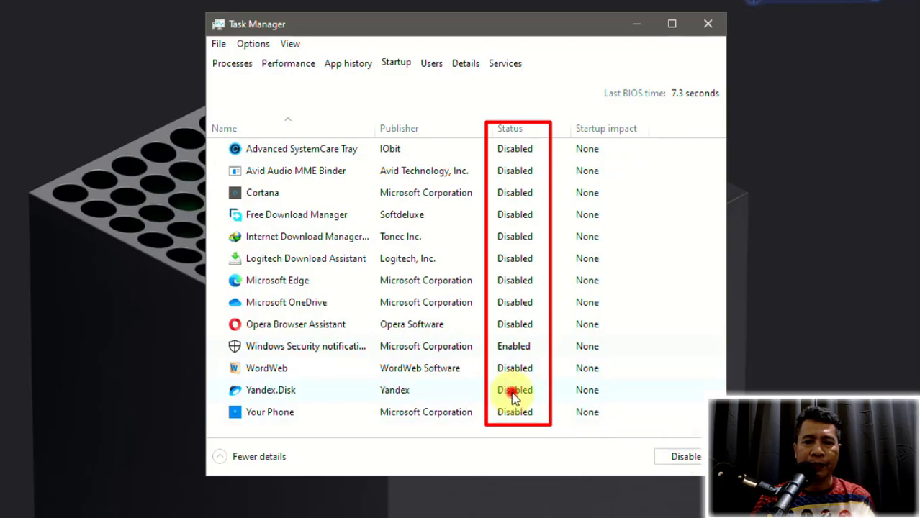
left_click(677, 459)
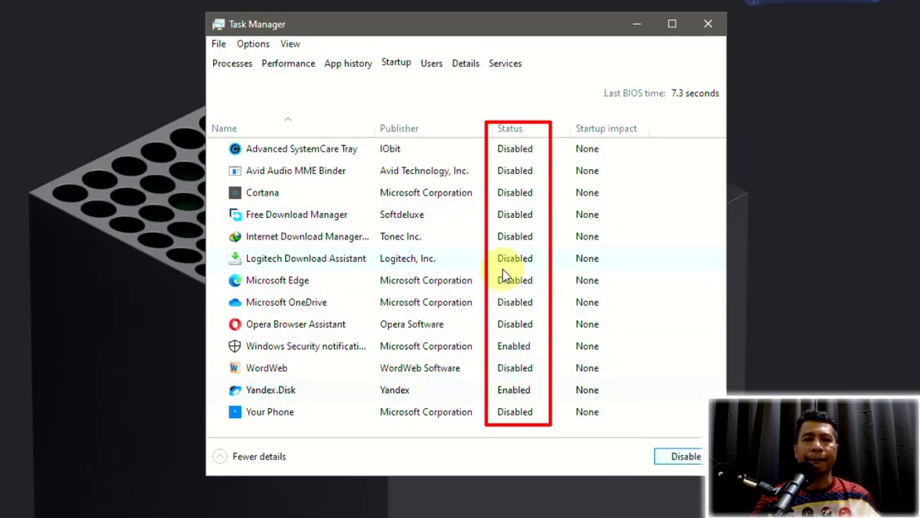
View the actions available for the Windows Security notification startup entry, dismiss them and select the entry again.
right_click(530, 350)
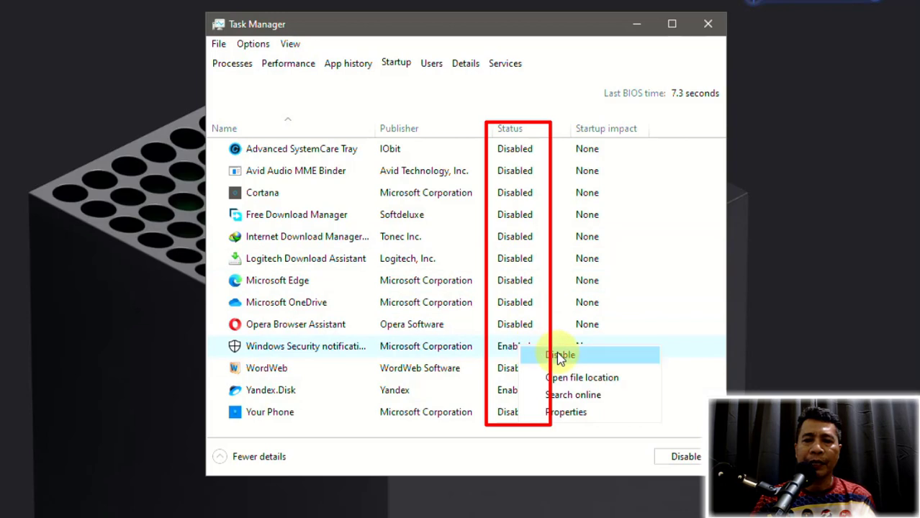
left_click(674, 260)
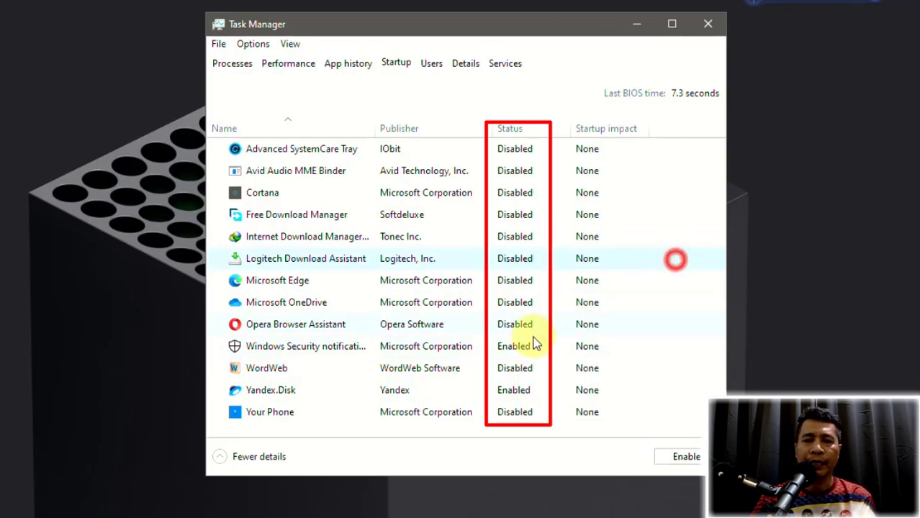
left_click(518, 349)
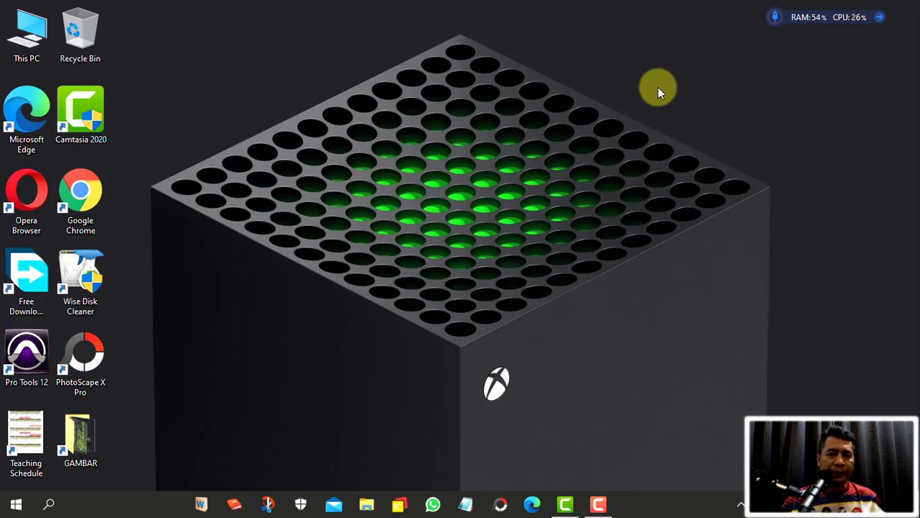
Search Windows for "services" and open the Services app.
left_click(51, 504)
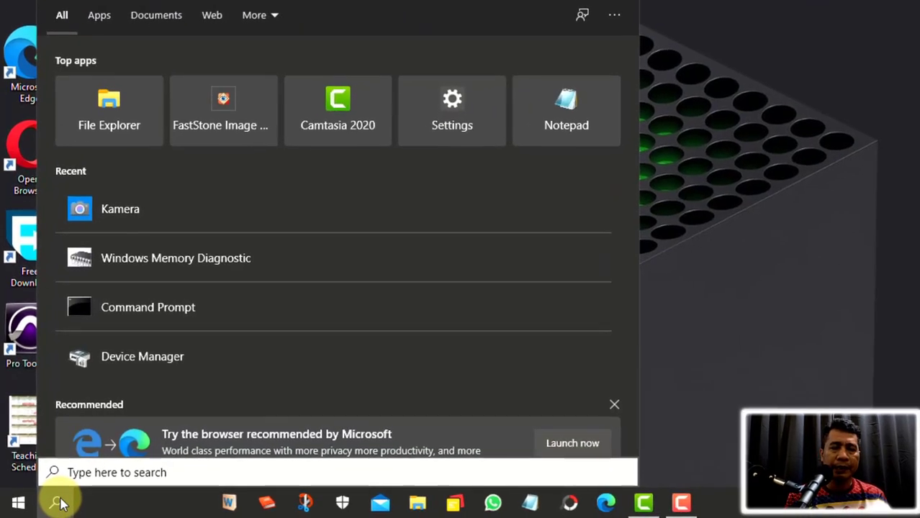
type("s")
key("BackSpace")
type("ser")
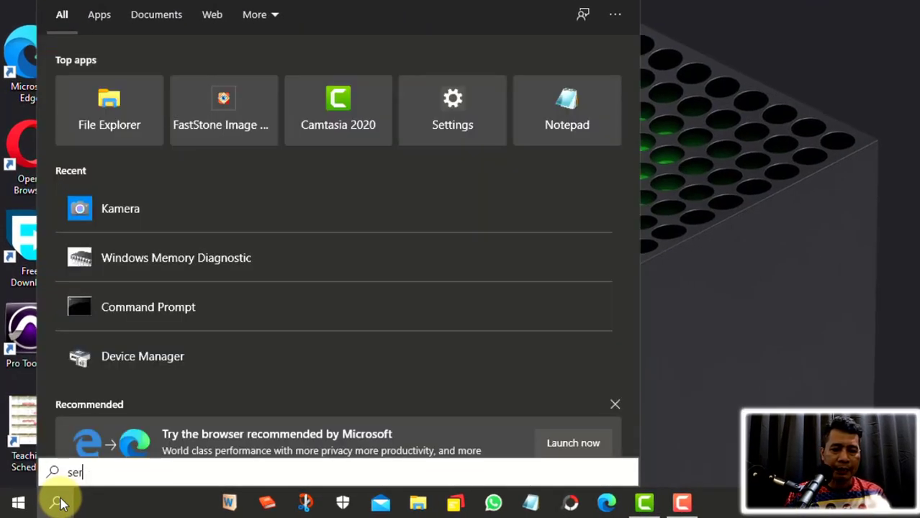
type("vices")
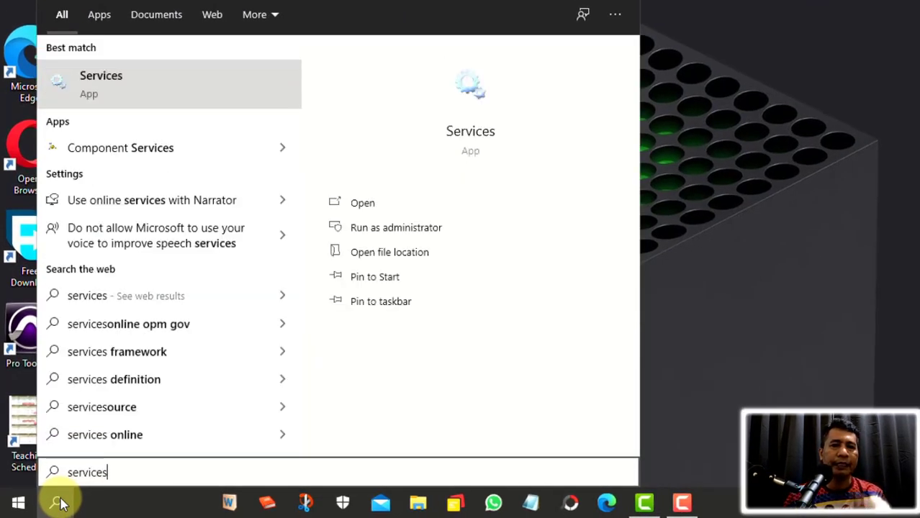
left_click(481, 141)
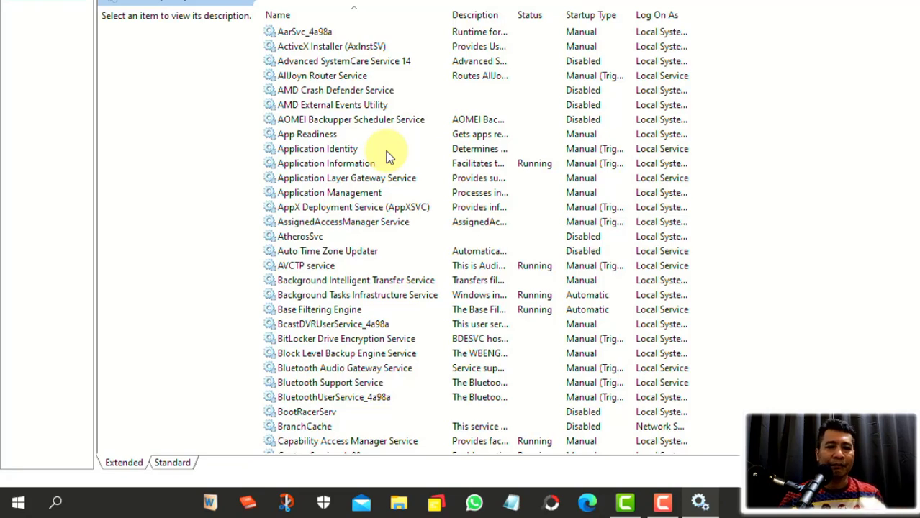
Fit the Startup Type column to its contents and open the properties of the Bluetooth Audio Gateway Service.
scroll(386, 151, "down", 1)
scroll(385, 155, "down", 1)
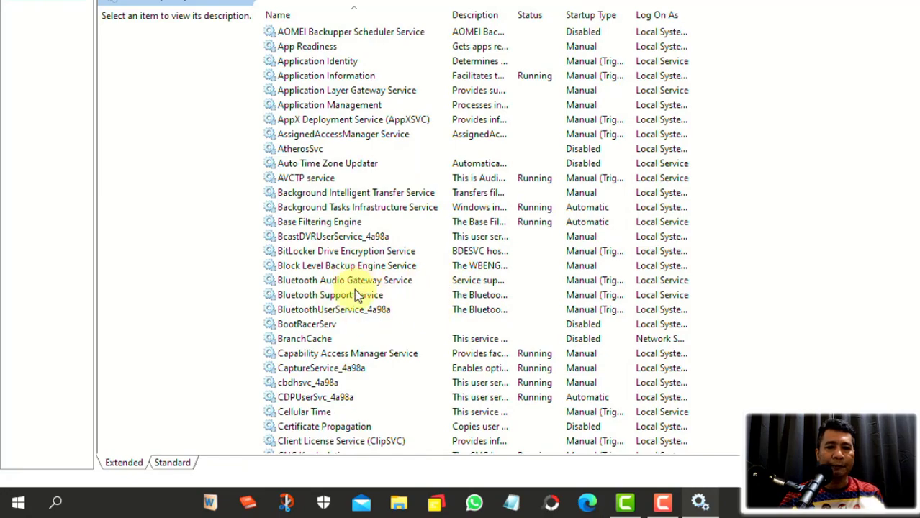
left_click(346, 284)
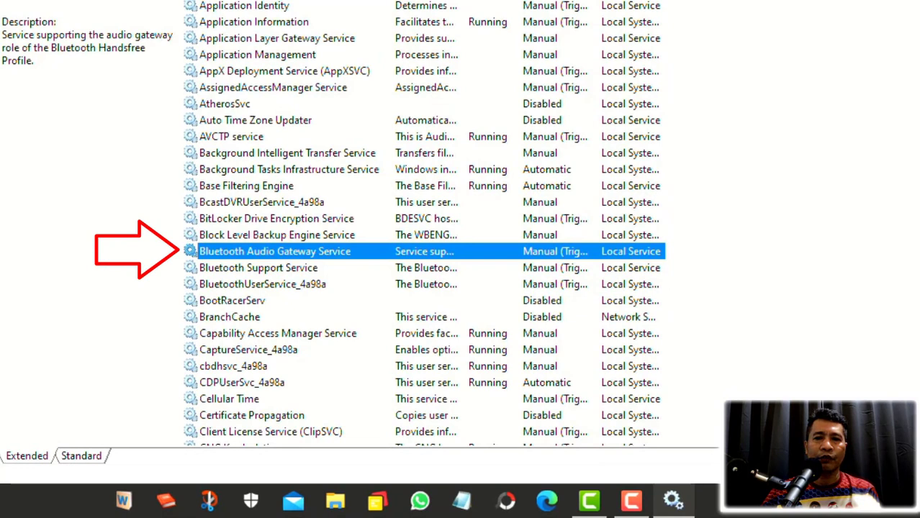
double_click(601, 2)
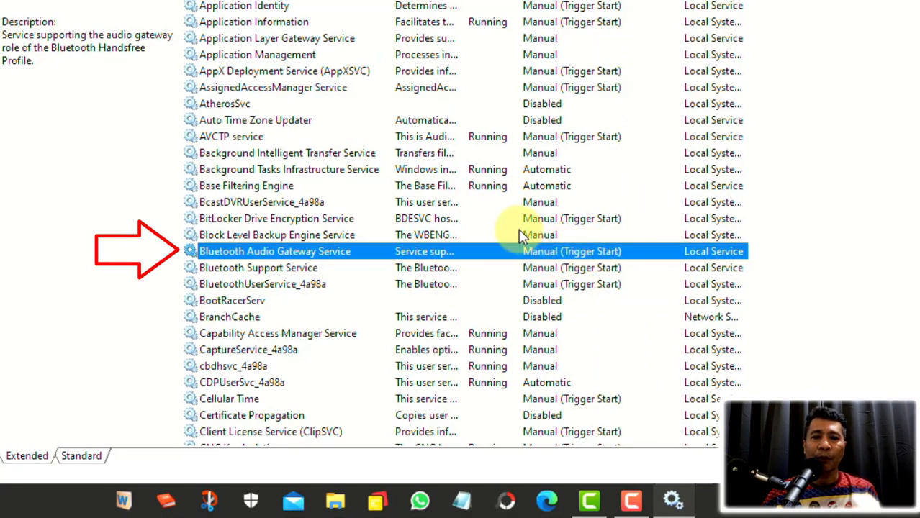
double_click(463, 252)
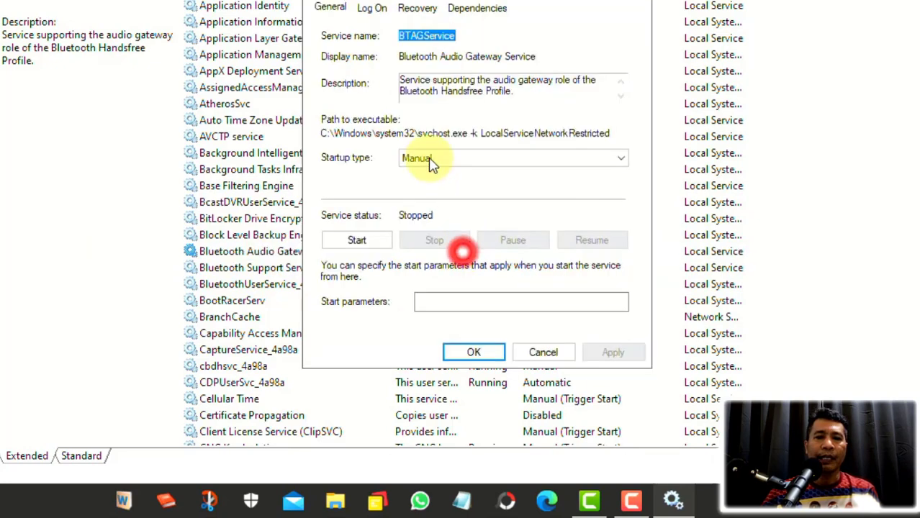
Try the Automatic and Automatic (Delayed Start) startup types for the Bluetooth Audio Gateway Service, finishing on Automatic.
left_click(547, 159)
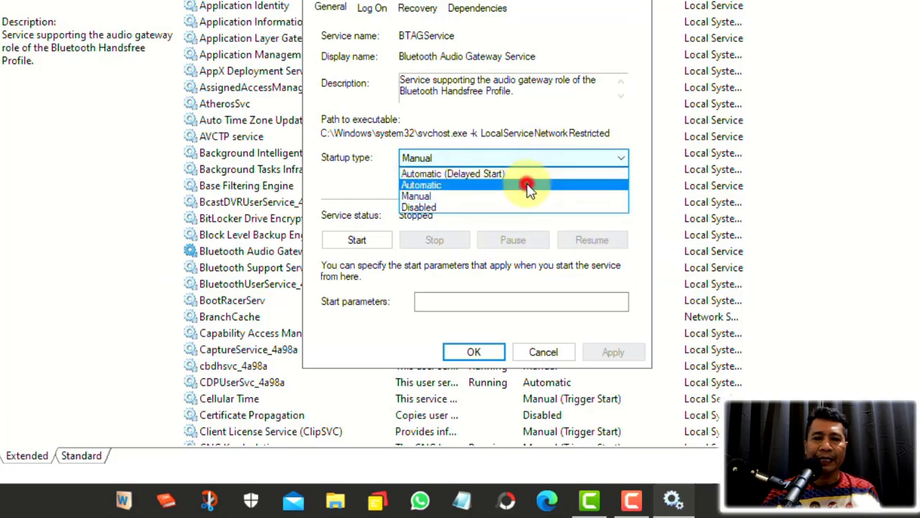
left_click(532, 185)
left_click(537, 157)
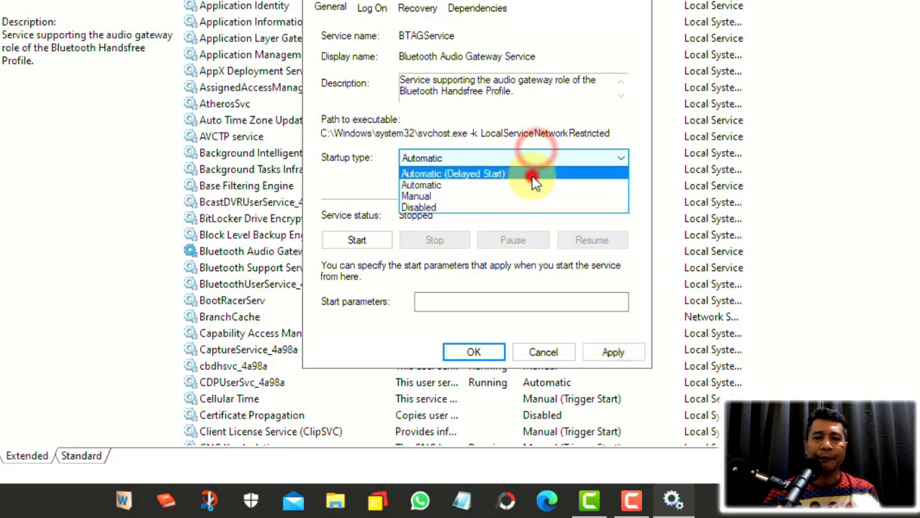
left_click(532, 172)
left_click(533, 157)
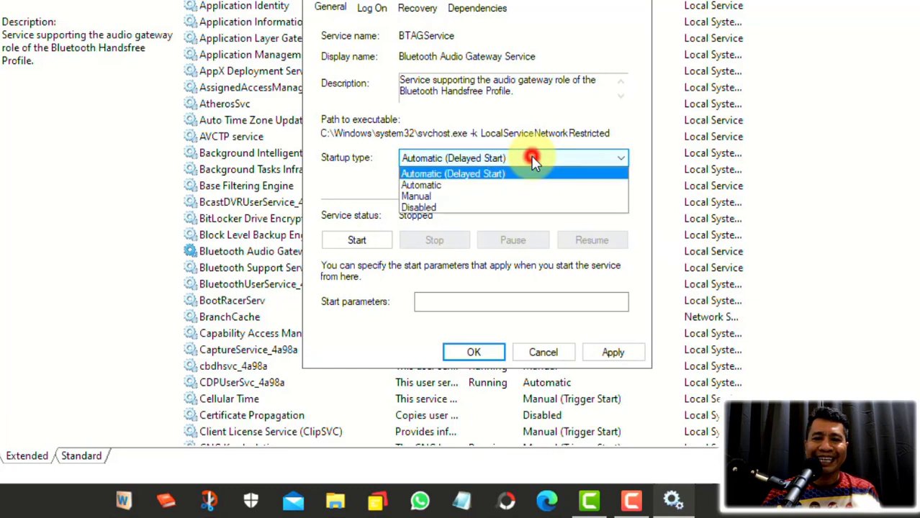
left_click(528, 186)
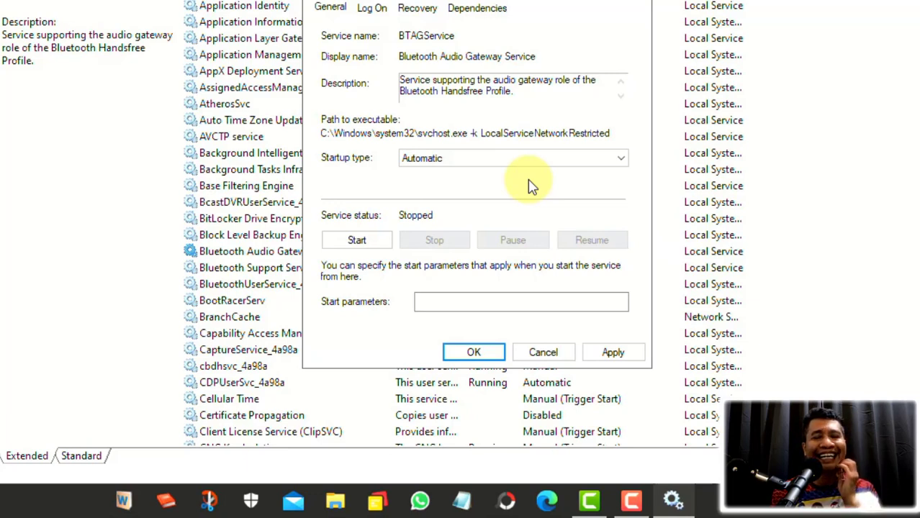
Try the Manual and Disabled startup types for the Bluetooth Audio Gateway Service.
left_click(532, 158)
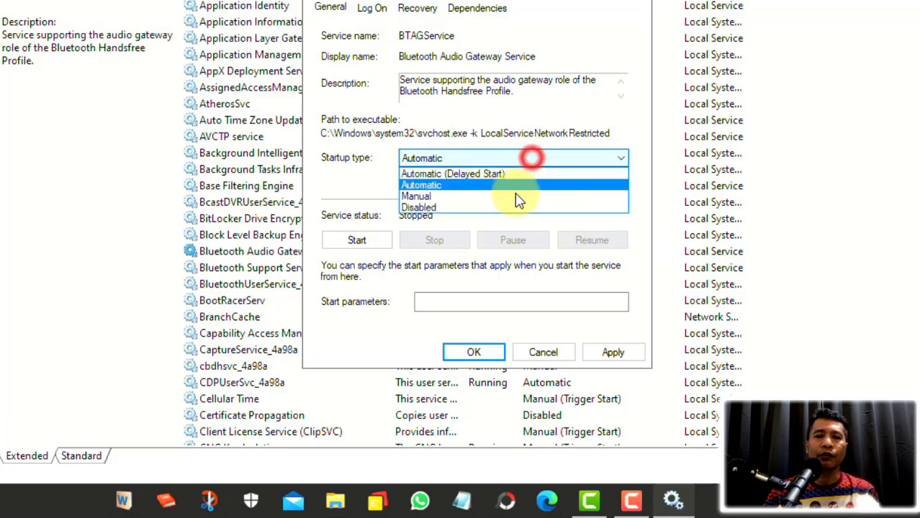
left_click(509, 198)
left_click(509, 160)
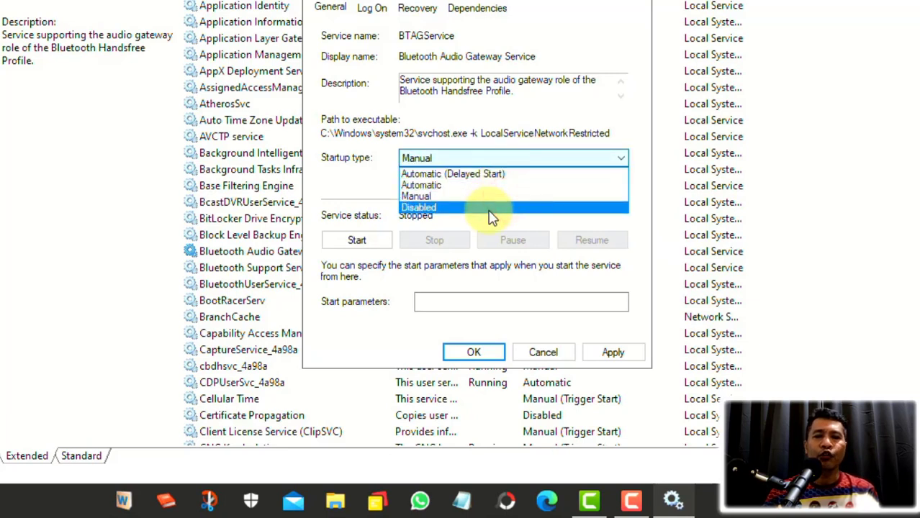
left_click(489, 210)
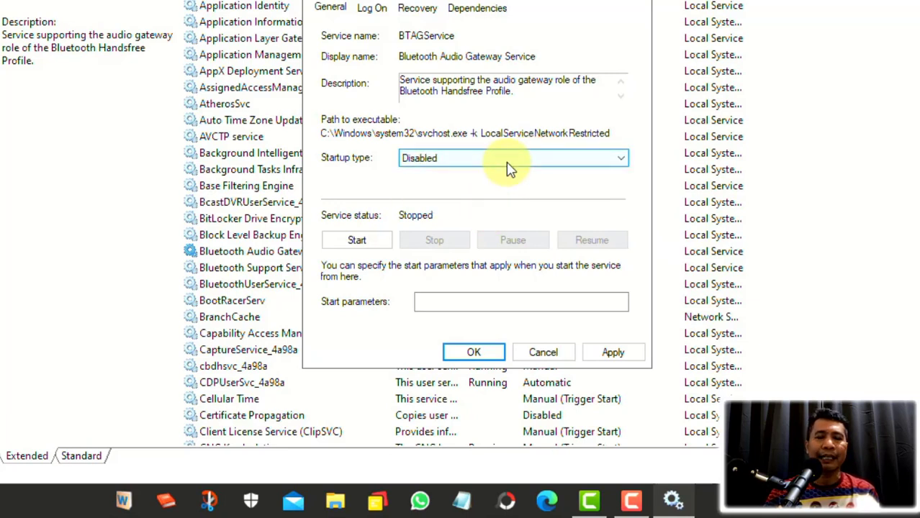
Set the Bluetooth Audio Gateway Service's startup type to Manual, apply the change and close its properties.
left_click(508, 161)
left_click(506, 199)
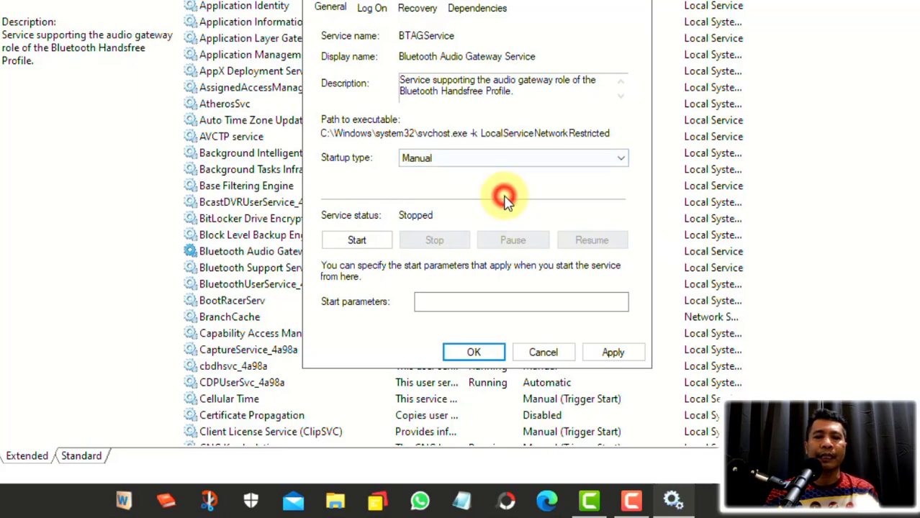
left_click(611, 351)
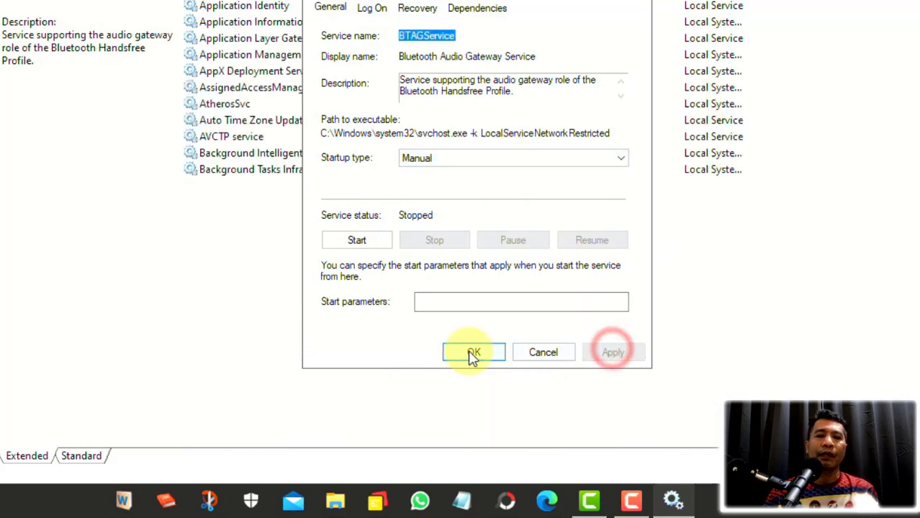
left_click(472, 353)
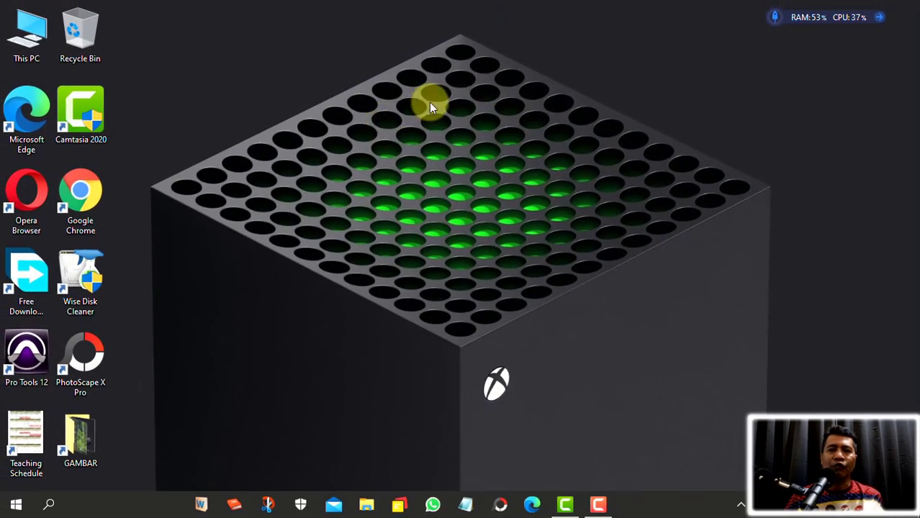
Open the desktop's Personalization settings and go to the Transparency effects option among the color settings.
right_click(428, 103)
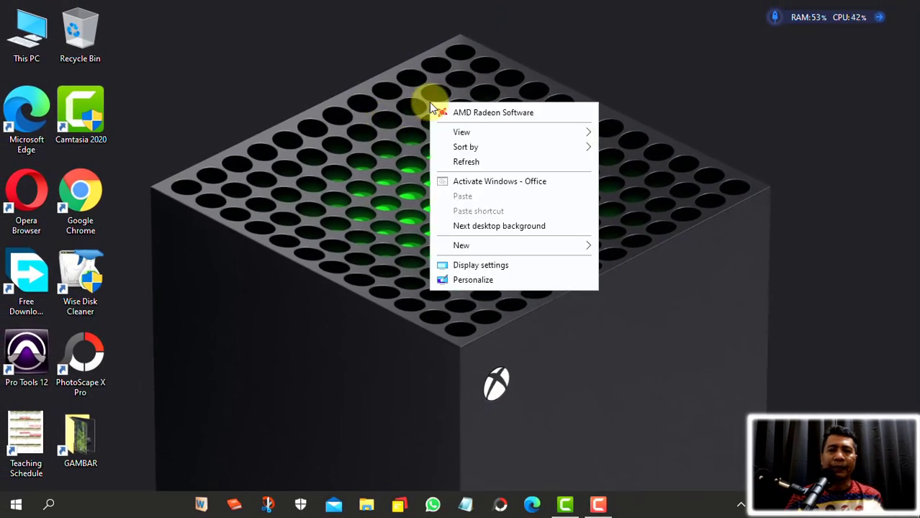
left_click(487, 281)
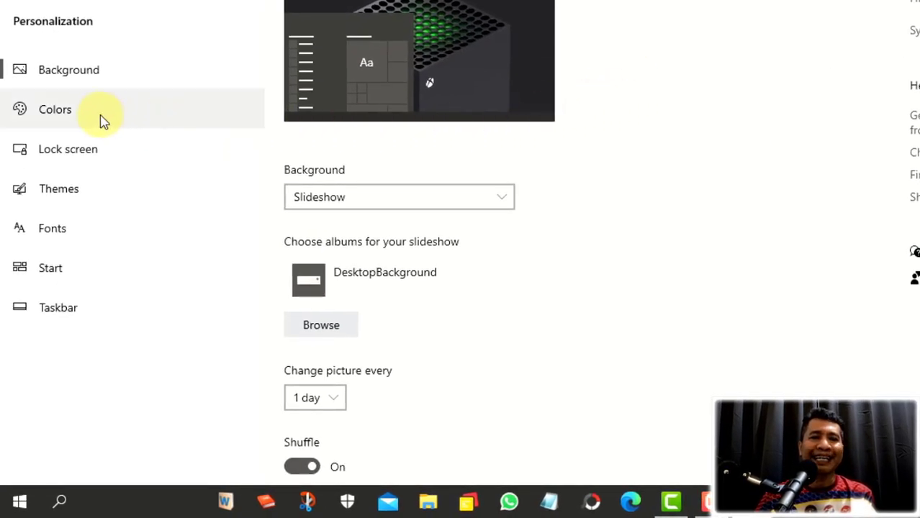
left_click(101, 117)
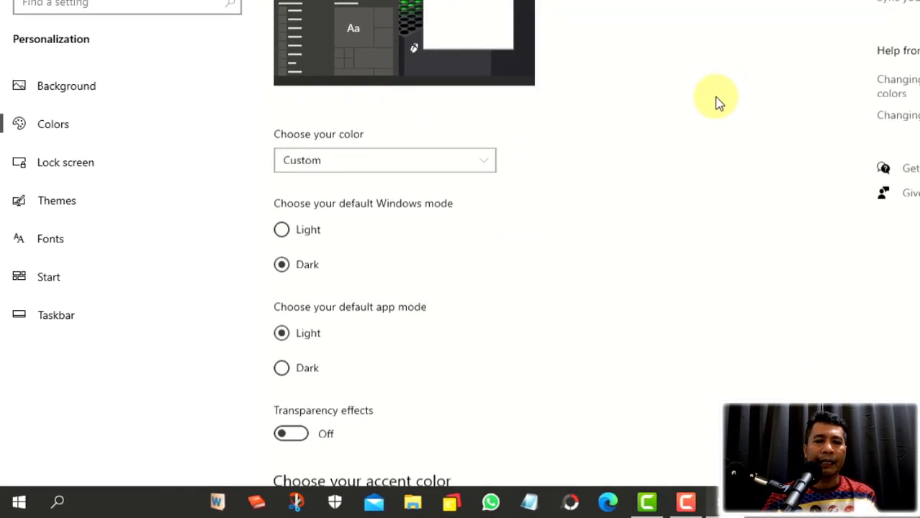
scroll(717, 103, "down", 5)
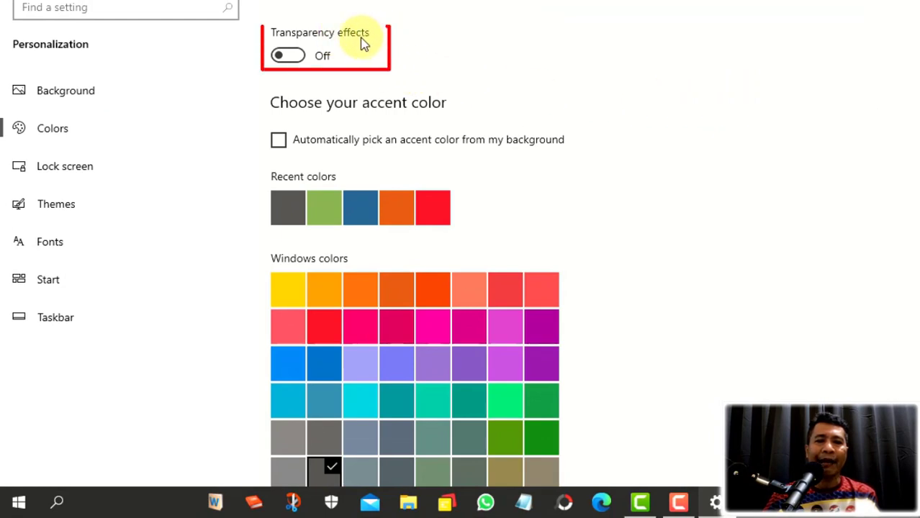
scroll(485, 66, "up", 3)
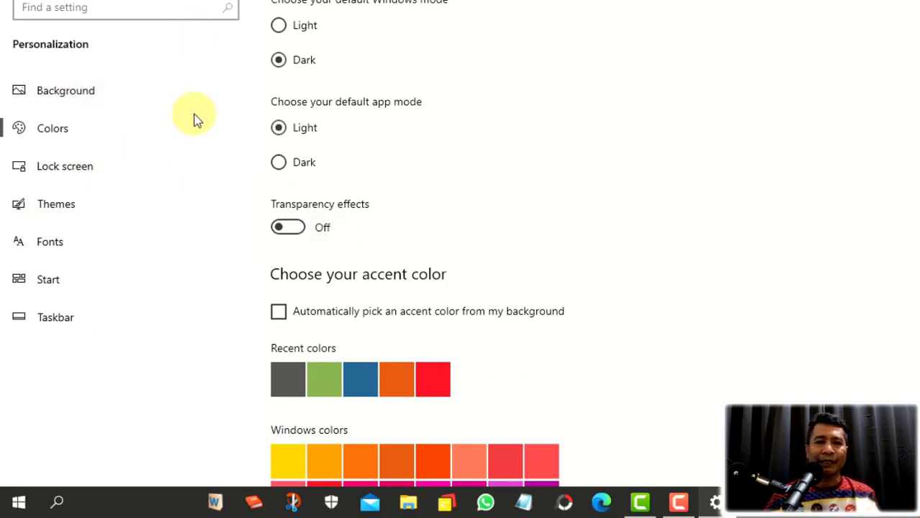
Switch Transparency effects on and back off, and look over the accent color options.
left_click(300, 226)
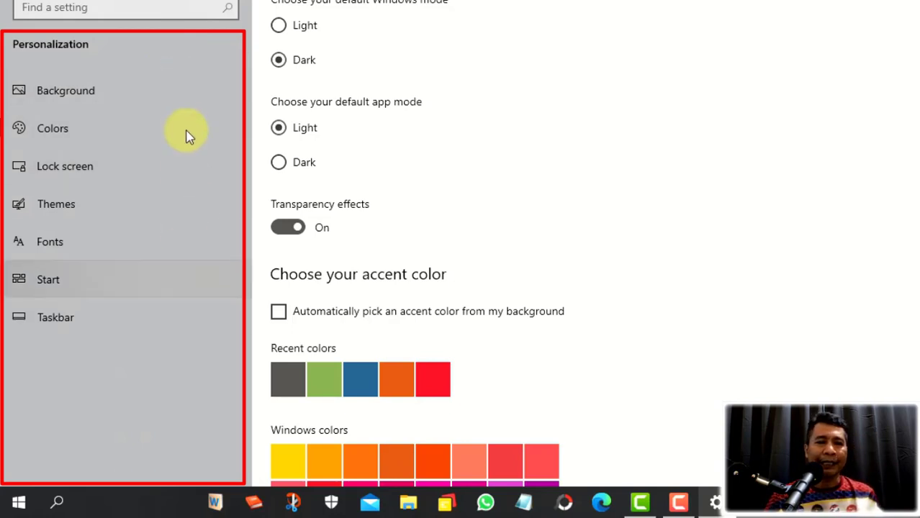
left_click(297, 235)
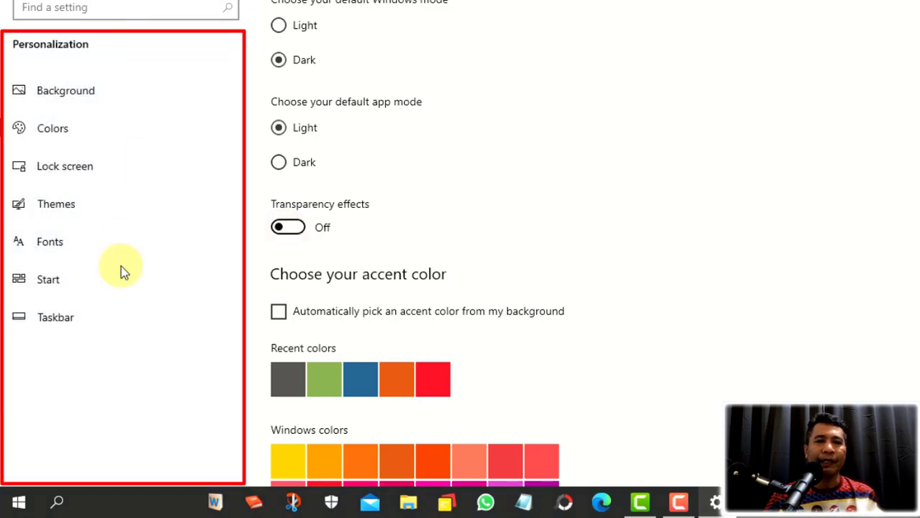
scroll(613, 219, "down", 5)
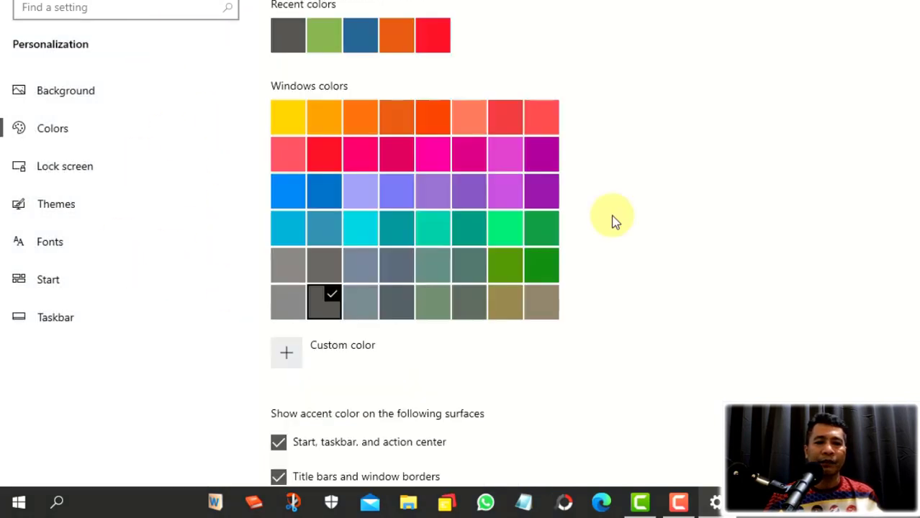
scroll(613, 220, "up", 6)
scroll(613, 219, "up", 3)
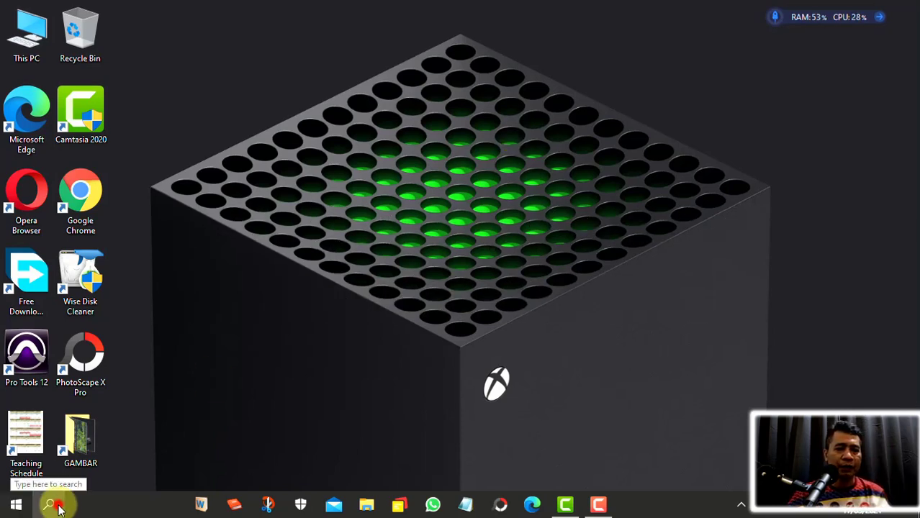
Search Windows for "optim" and open Defragment and Optimize Drives.
left_click(58, 507)
type("o")
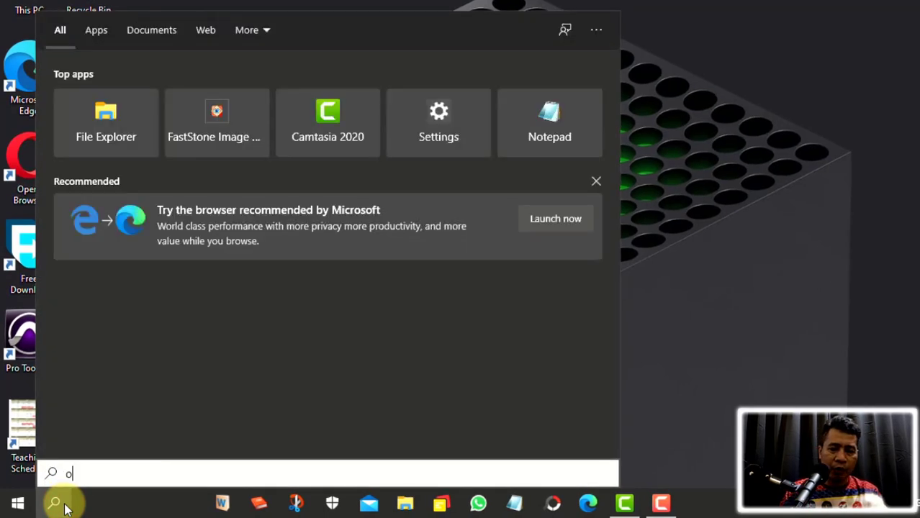
type("ptim")
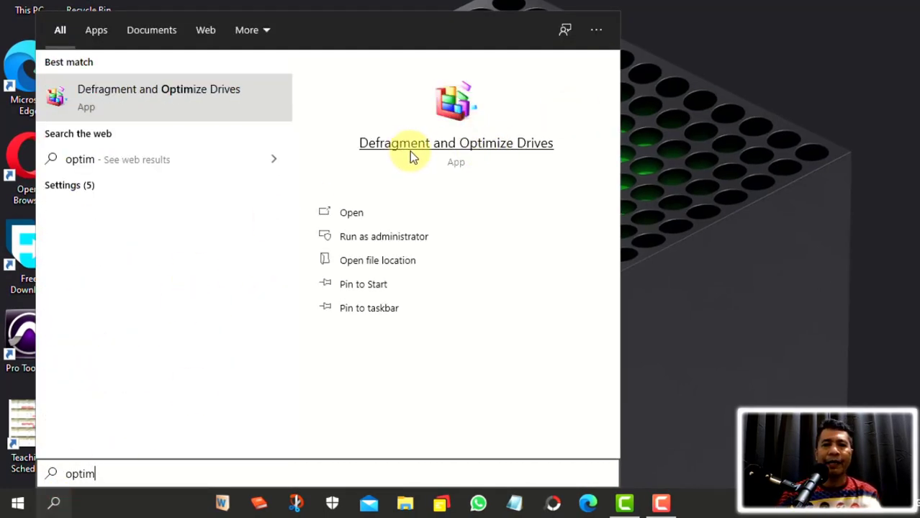
left_click(522, 145)
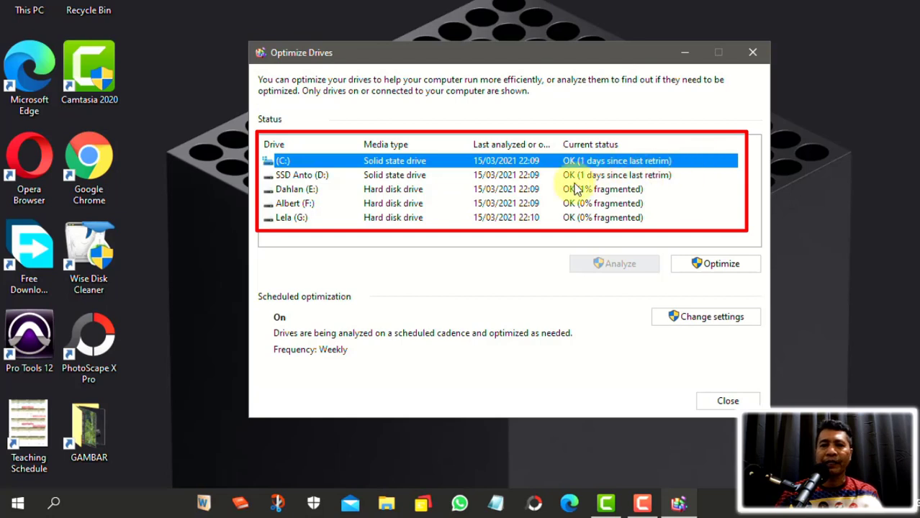
Examine the media type and current fragmentation or retrim status of drives C: to G:.
left_click(646, 177)
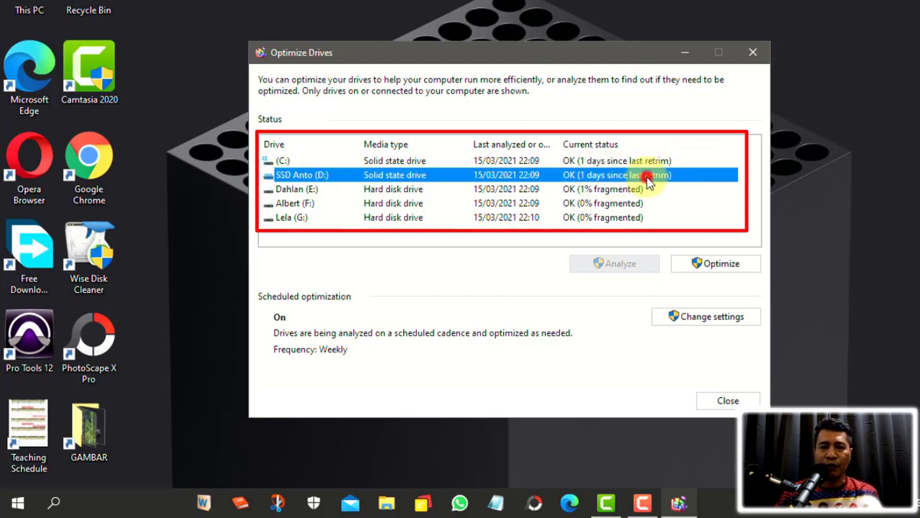
left_click(651, 161)
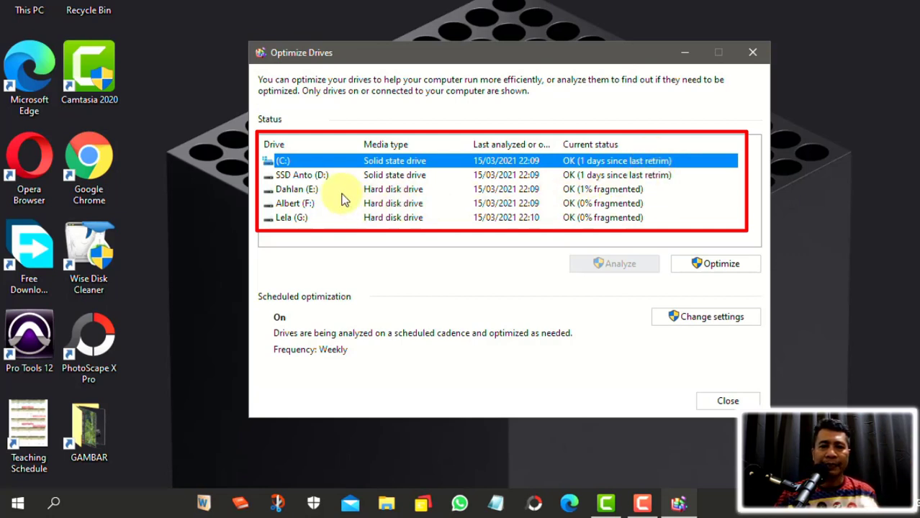
left_click(296, 187)
left_click(308, 204)
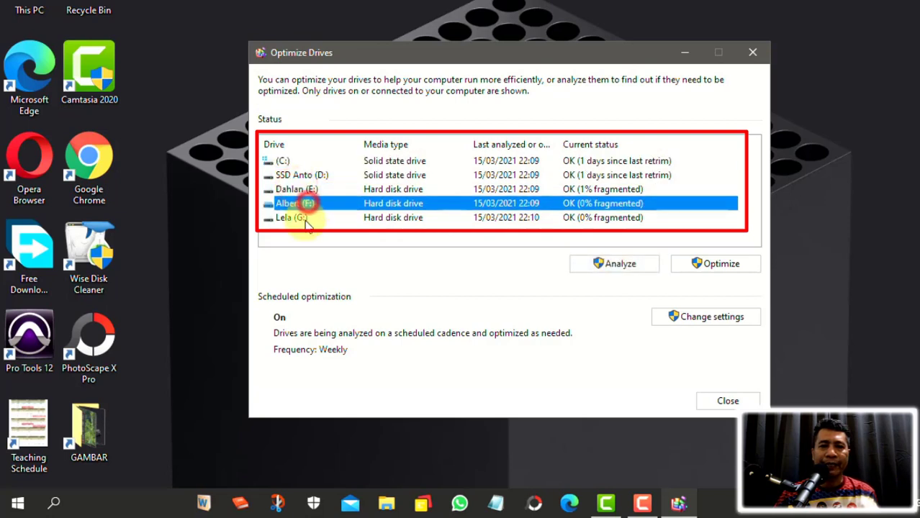
left_click(305, 219)
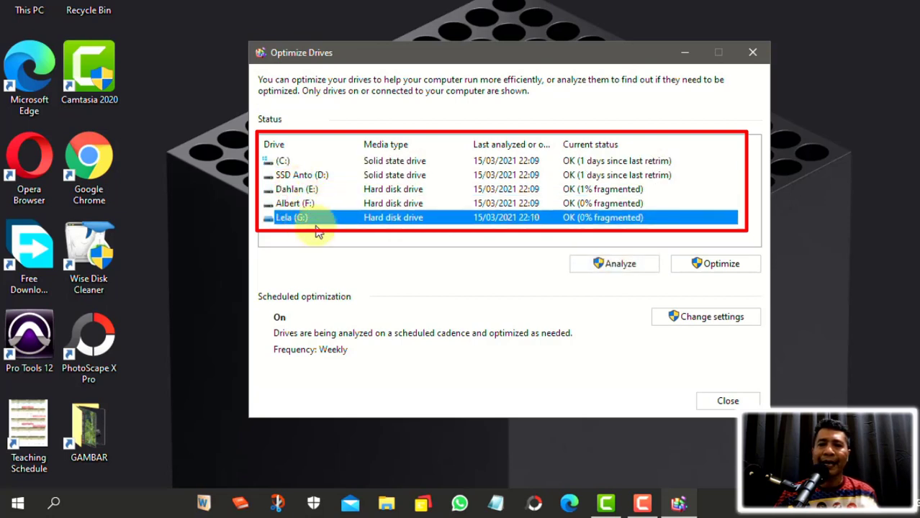
left_click(596, 190)
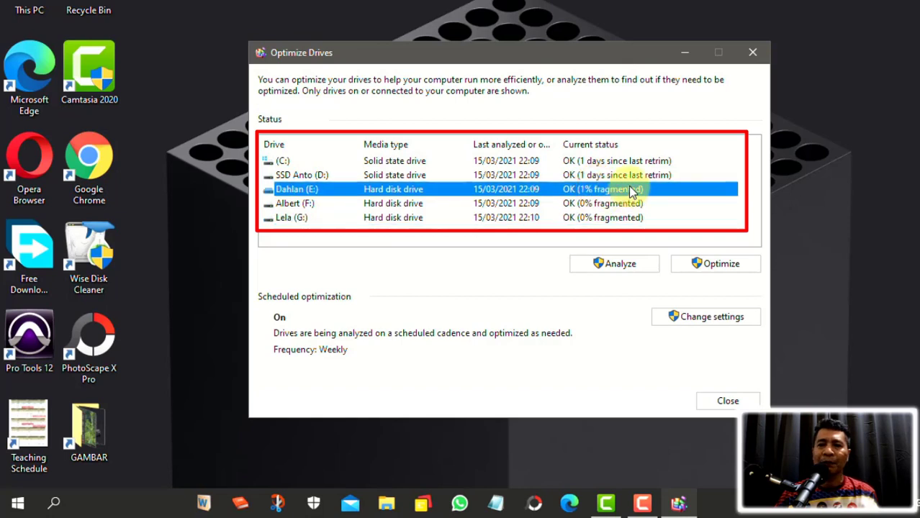
left_click(618, 205)
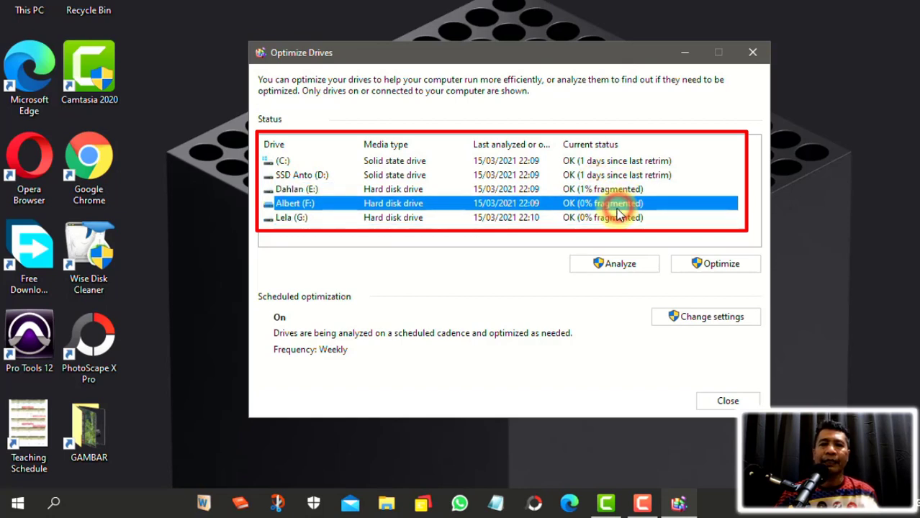
left_click(611, 219)
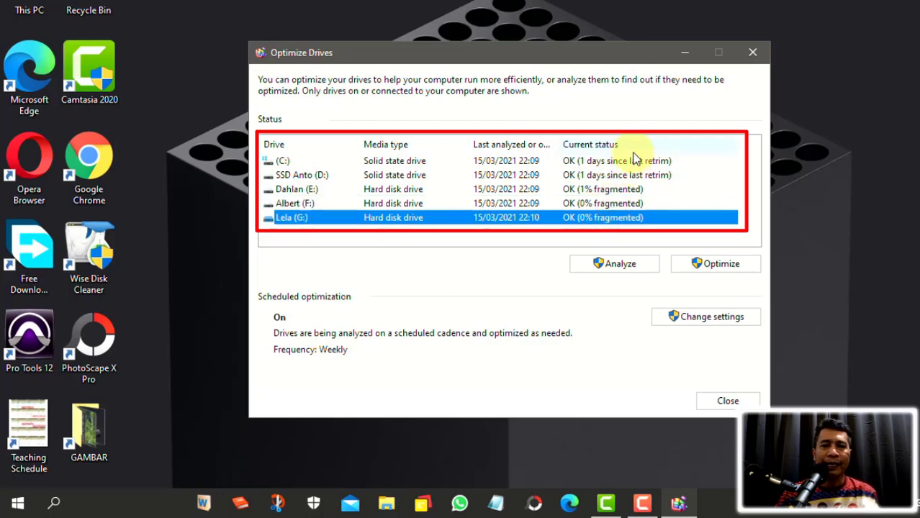
Start optimizing the solid state drive D:.
left_click(630, 175)
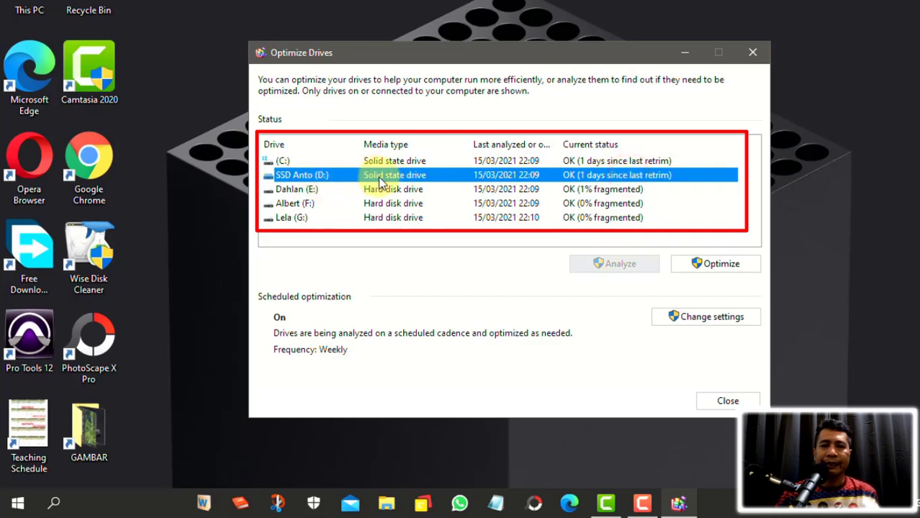
left_click(724, 265)
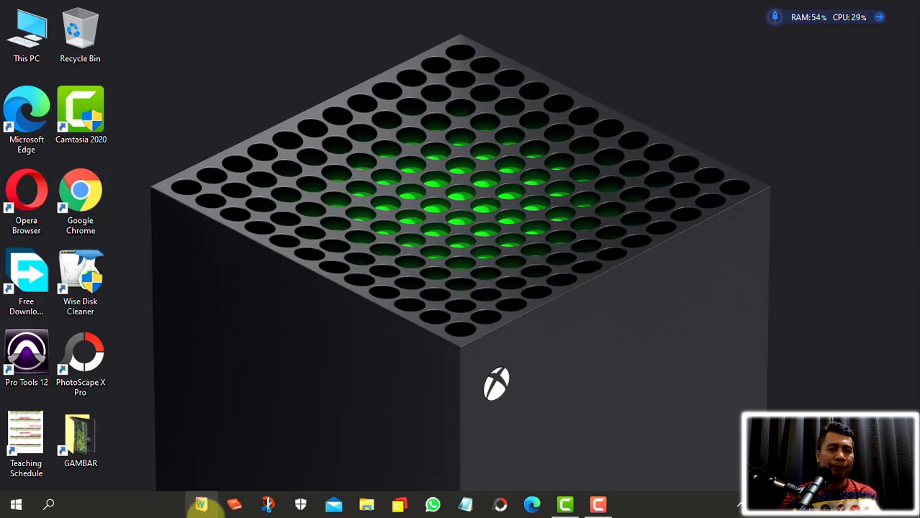
Search Windows for "dev" and open Device Manager.
left_click(50, 506)
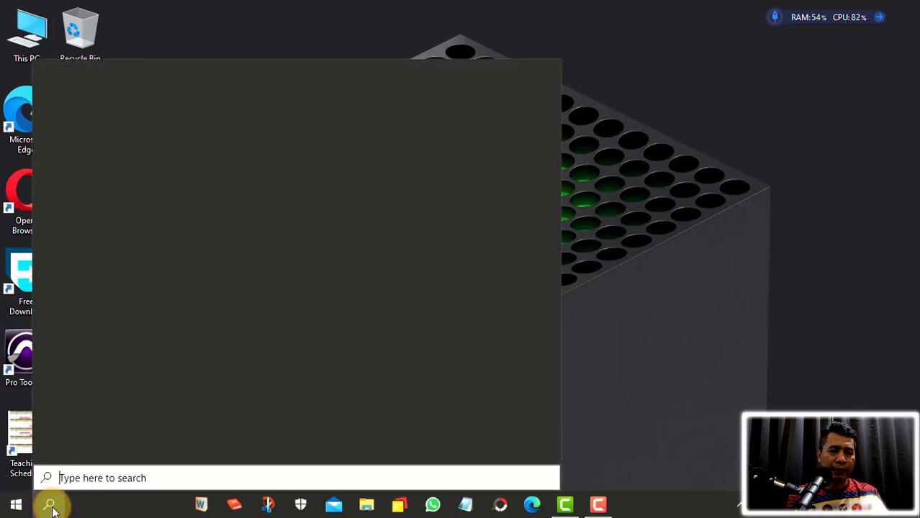
type("dev")
key("Return")
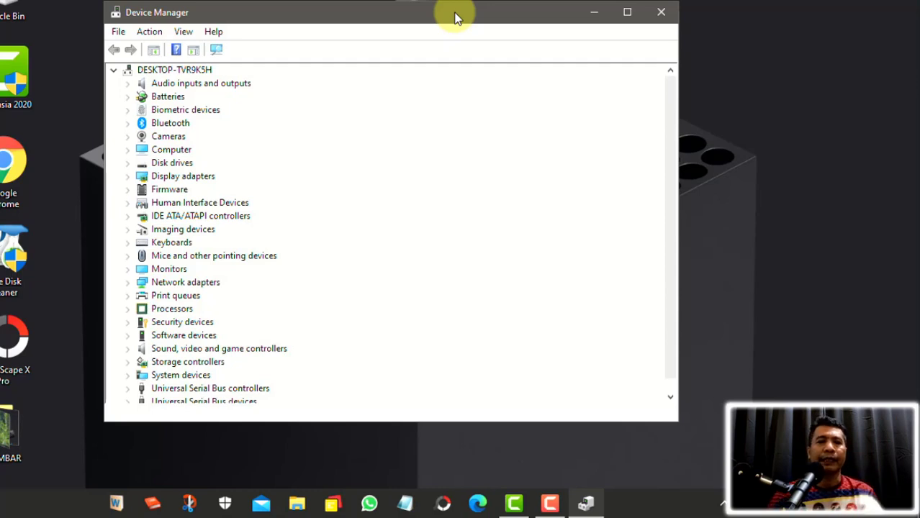
Start a driver update for the AMD Radeon(TM) R5 Graphics display adapter.
double_click(140, 176)
right_click(239, 195)
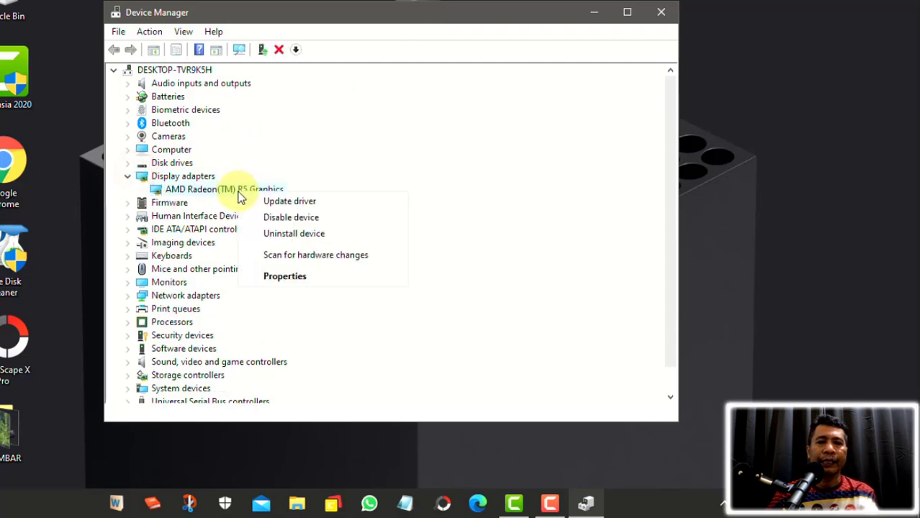
left_click(321, 201)
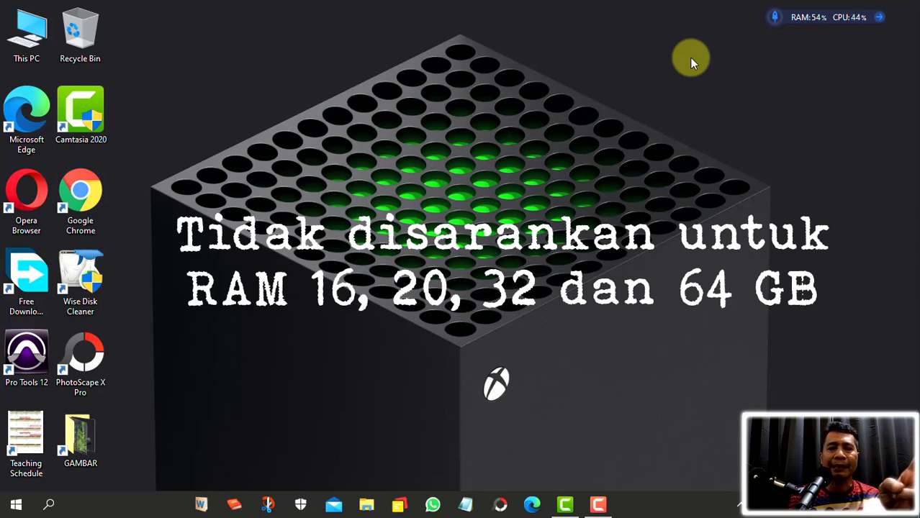
Search Windows for "view ad", open the advanced system settings and show the Advanced section of Performance Options.
left_click(49, 506)
type("view ad")
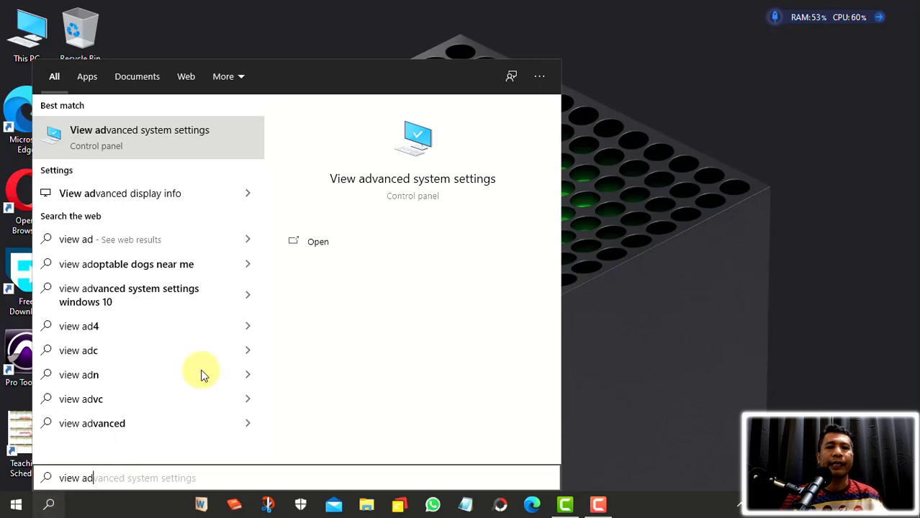
left_click(400, 181)
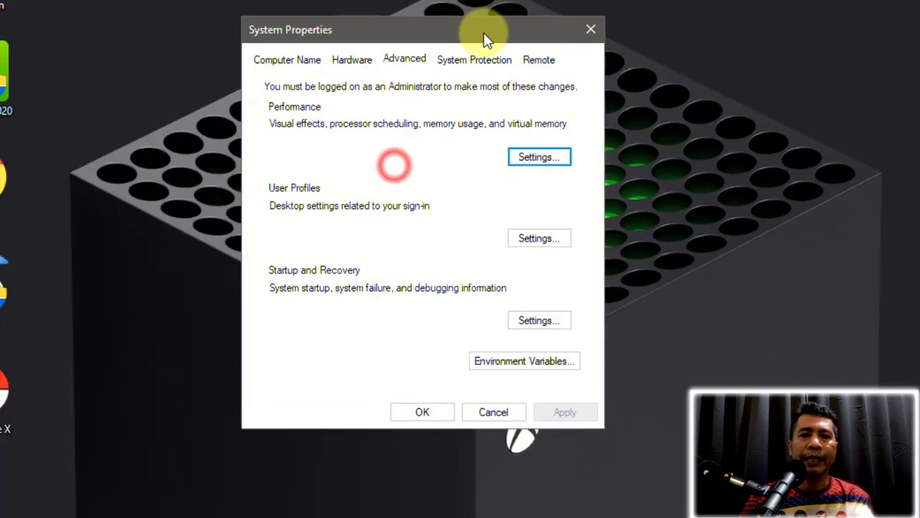
left_click(533, 159)
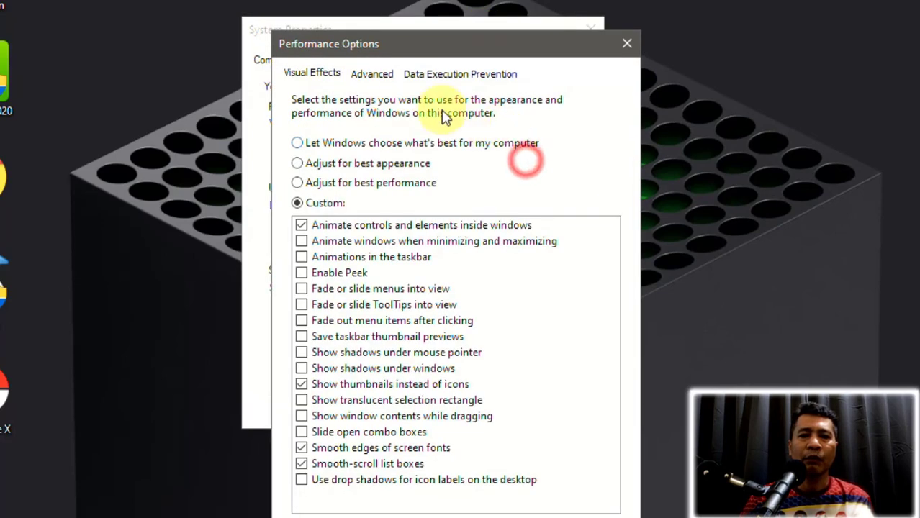
left_click(379, 75)
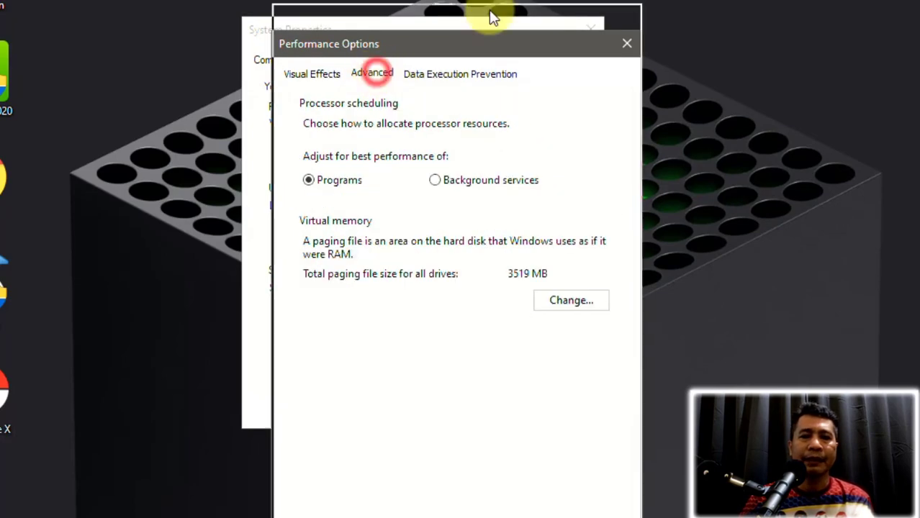
Open the virtual memory settings, turn off automatic paging file management and choose a custom size for drive C:.
left_click_drag(493, 54, 493, 5)
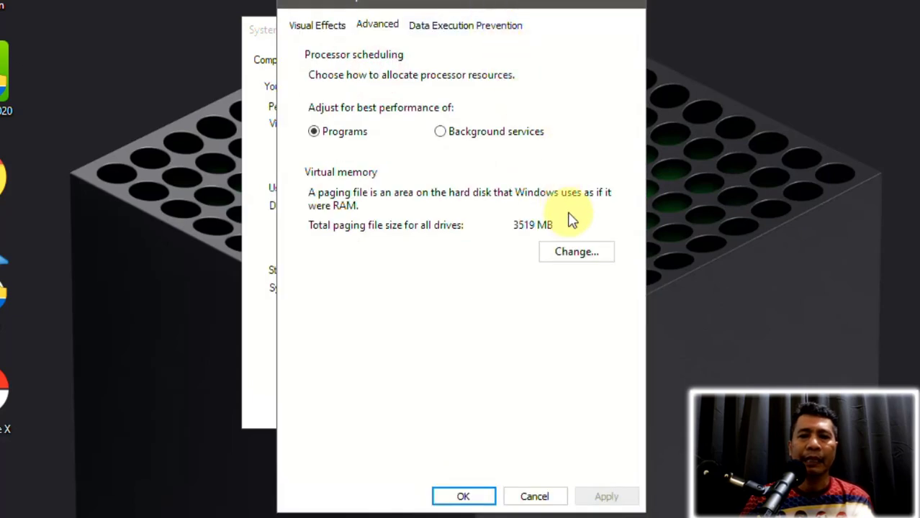
left_click(575, 246)
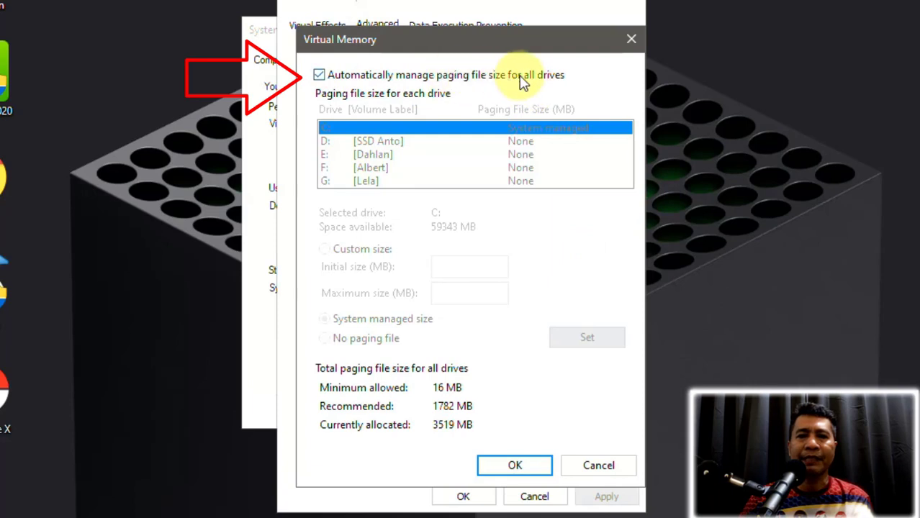
left_click(319, 75)
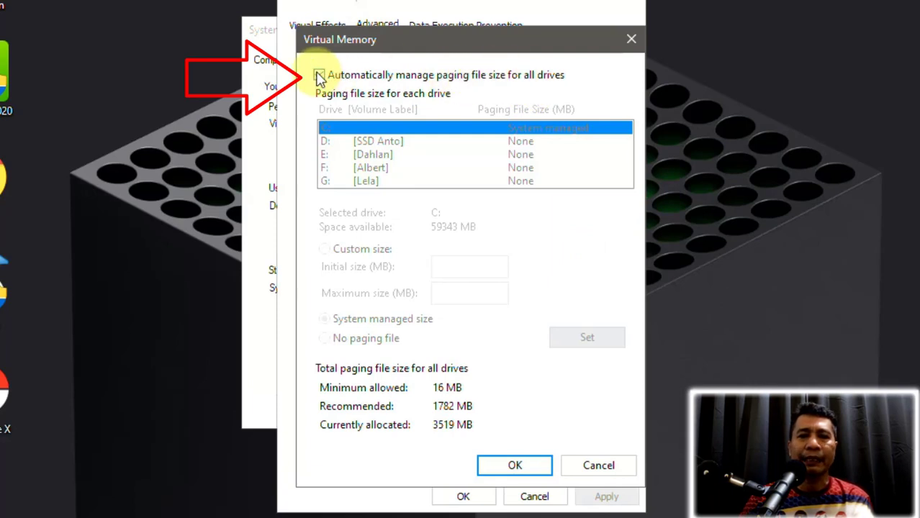
left_click(319, 75)
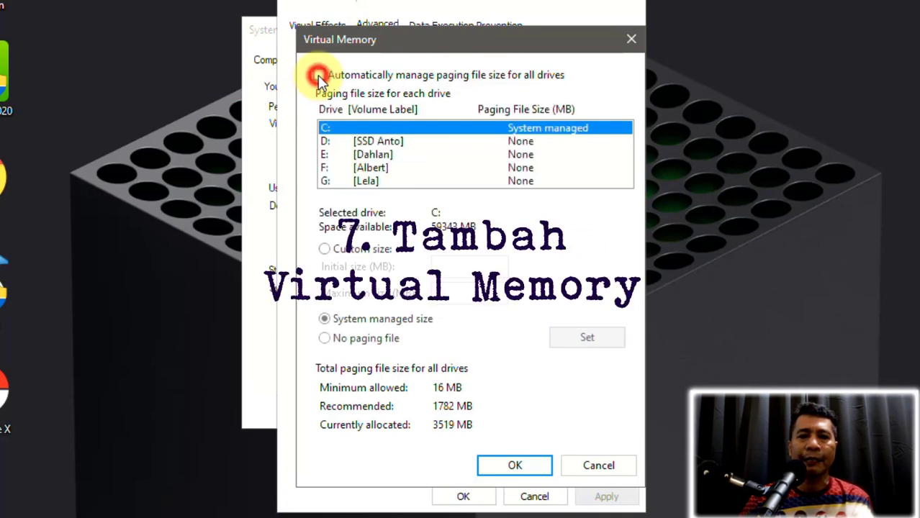
left_click(327, 248)
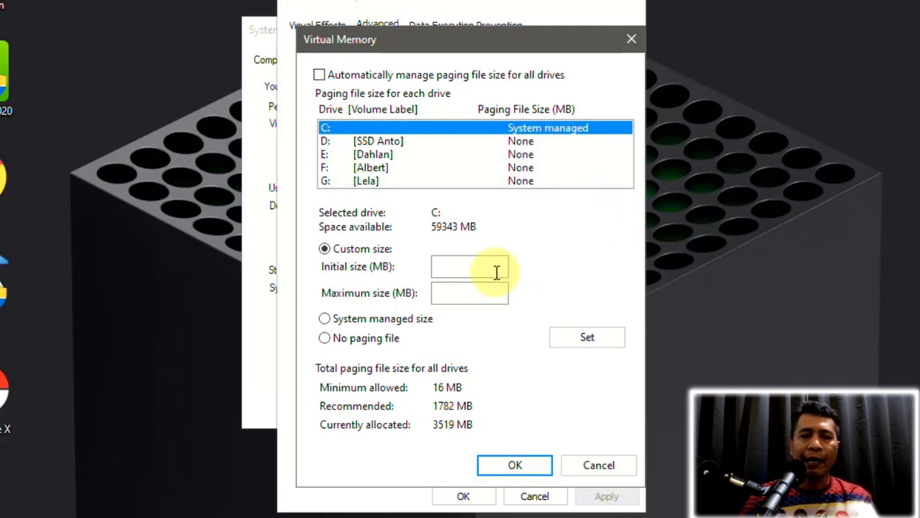
left_click(455, 265)
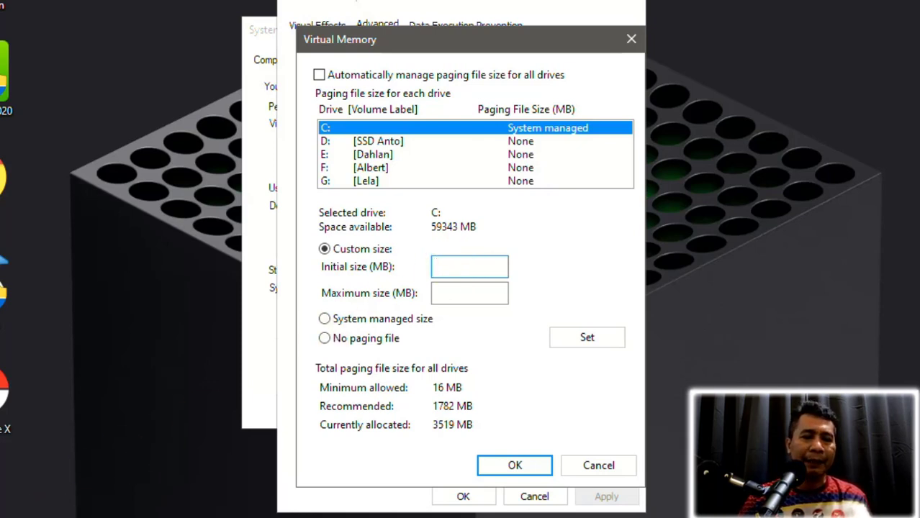
Open Calculator and compute 1024 × 4.
key("super")
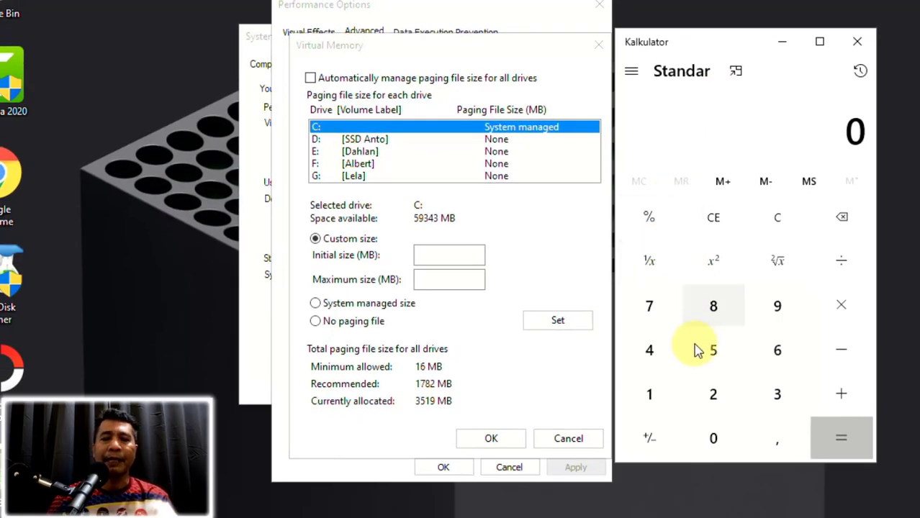
left_click(652, 394)
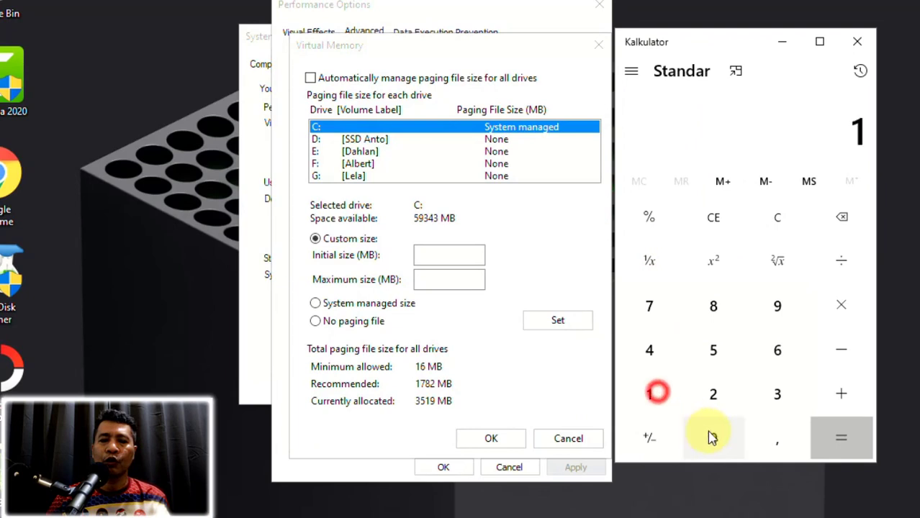
left_click(710, 434)
left_click(713, 397)
left_click(648, 350)
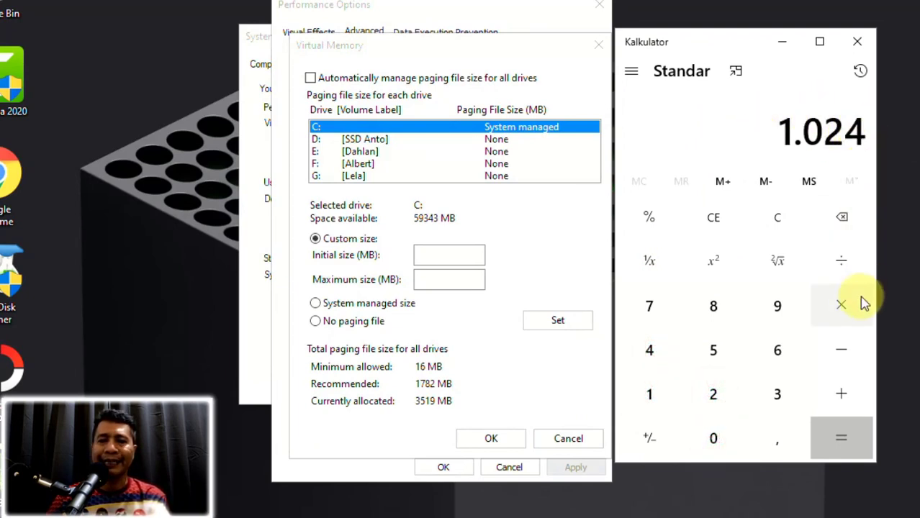
left_click(843, 304)
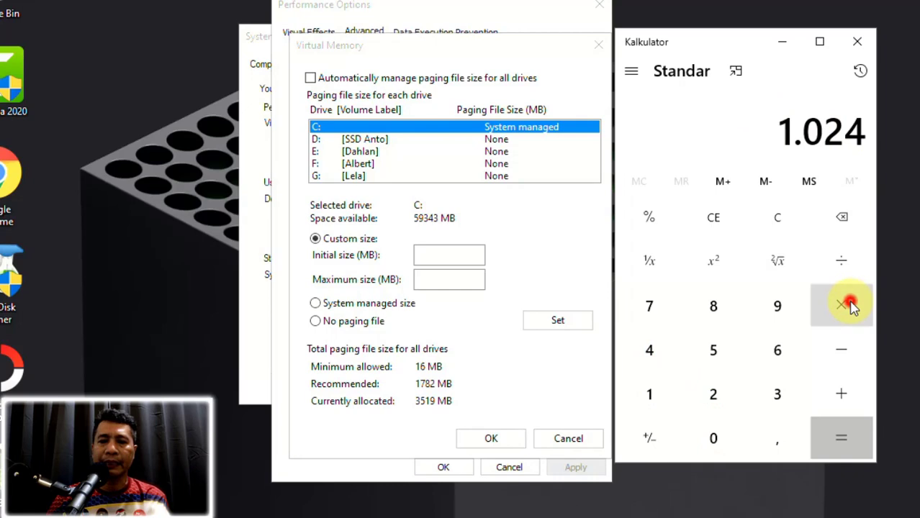
left_click(649, 352)
left_click(839, 437)
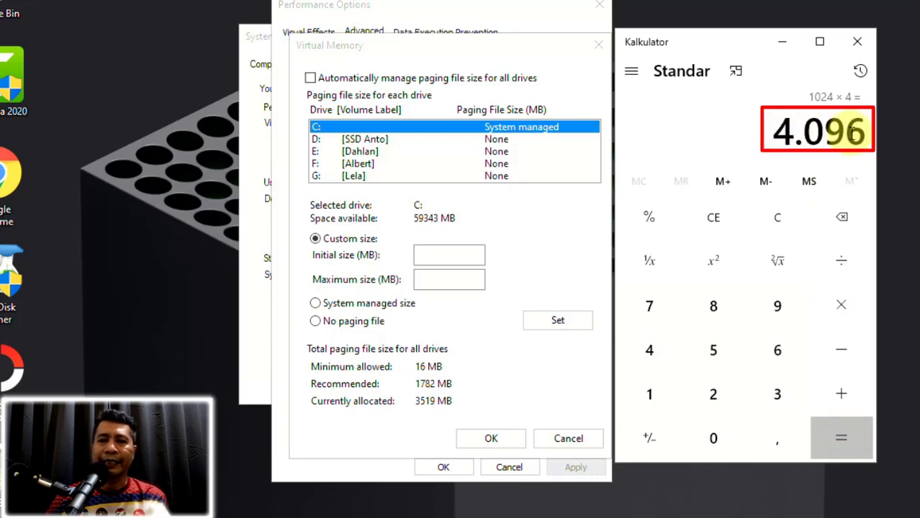
Multiply the calculated value by 1.5 and enter 6144 MB as the paging file's initial size.
left_click(842, 304)
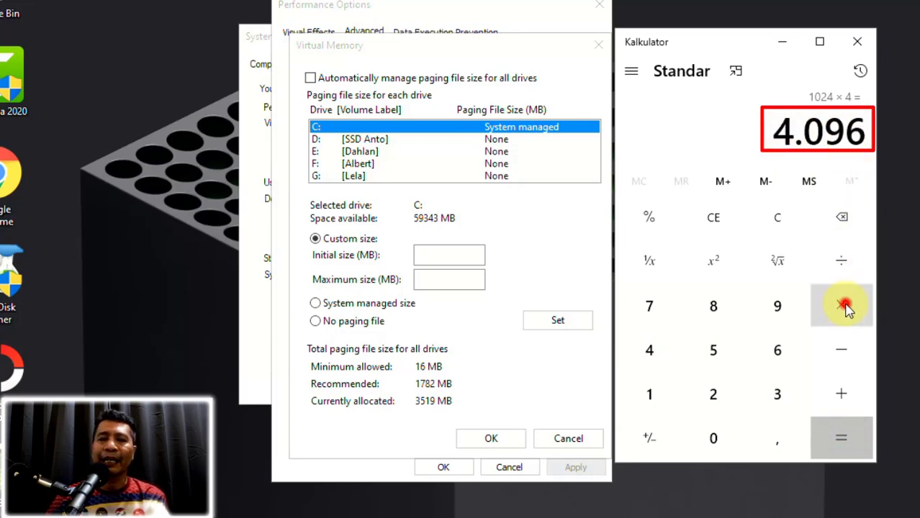
left_click(649, 394)
left_click(777, 441)
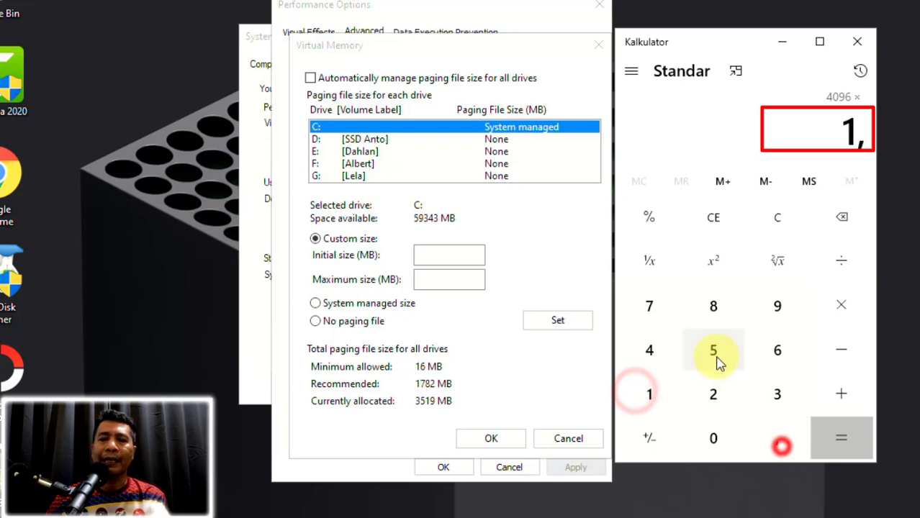
left_click(713, 351)
key("Return")
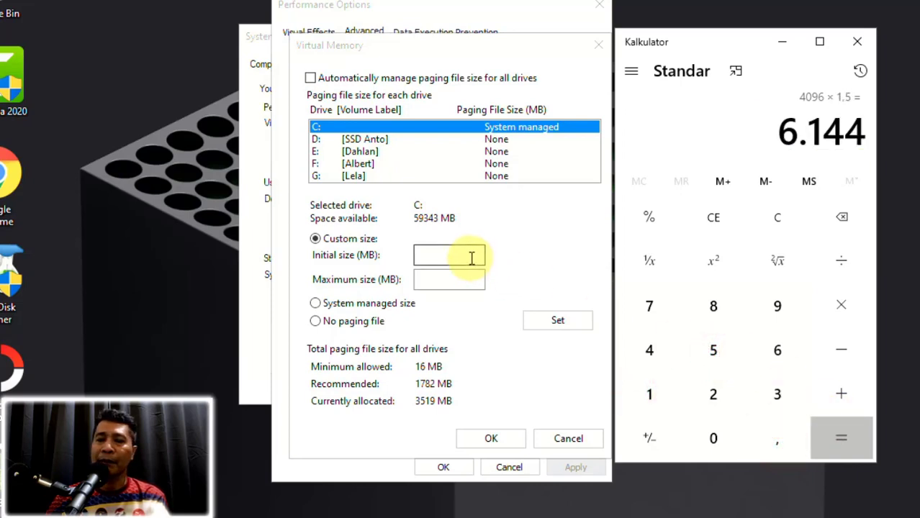
left_click(471, 258)
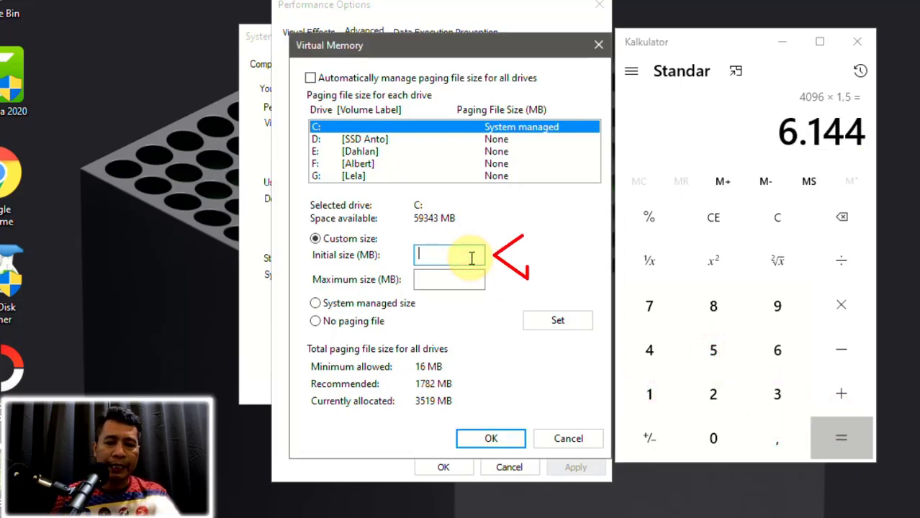
type("6144")
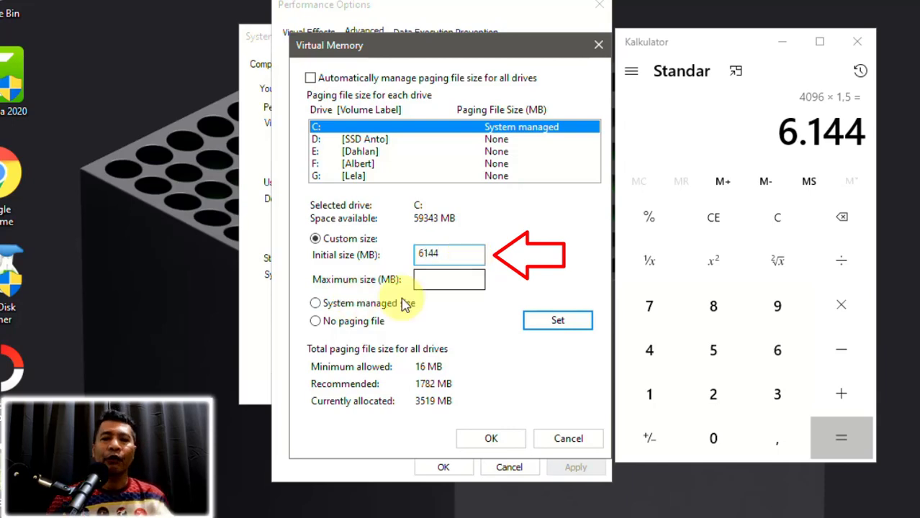
Clear the calculator and compute 1024 × 4 again for the paging file's maximum size.
left_click(425, 278)
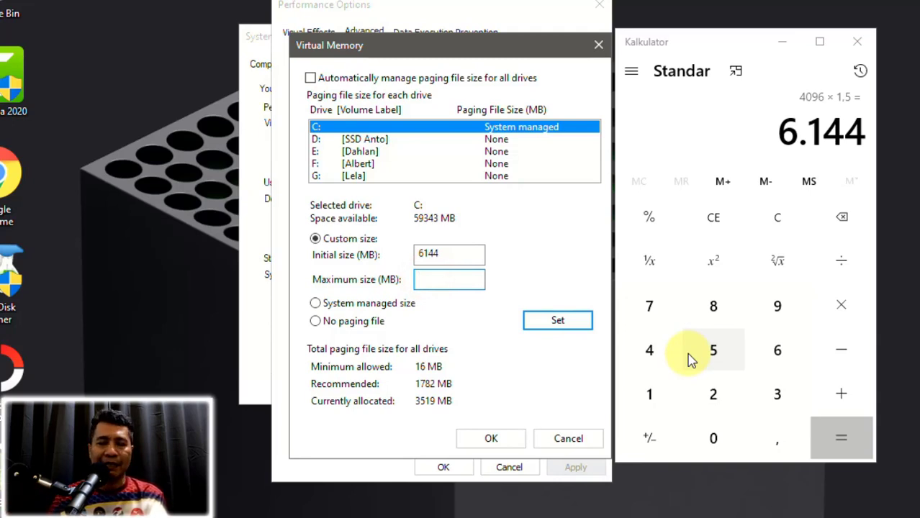
left_click(787, 219)
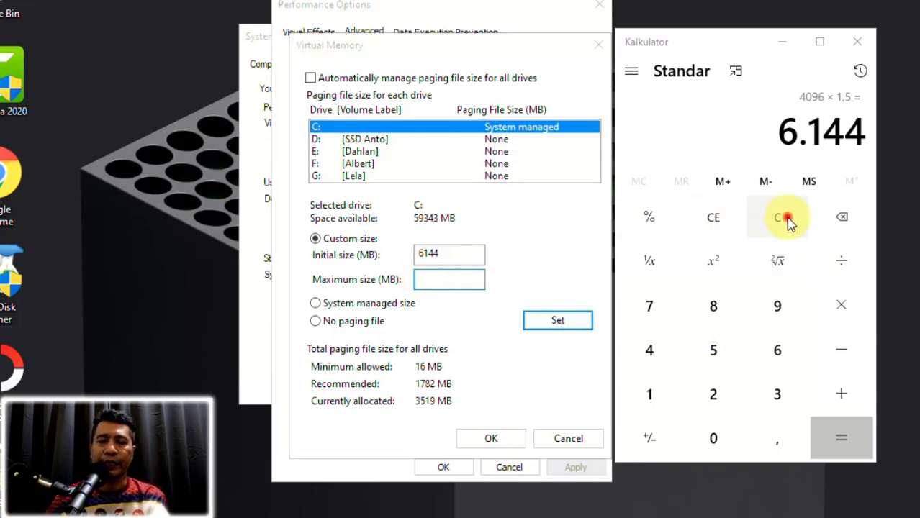
left_click(650, 394)
left_click(713, 438)
left_click(714, 394)
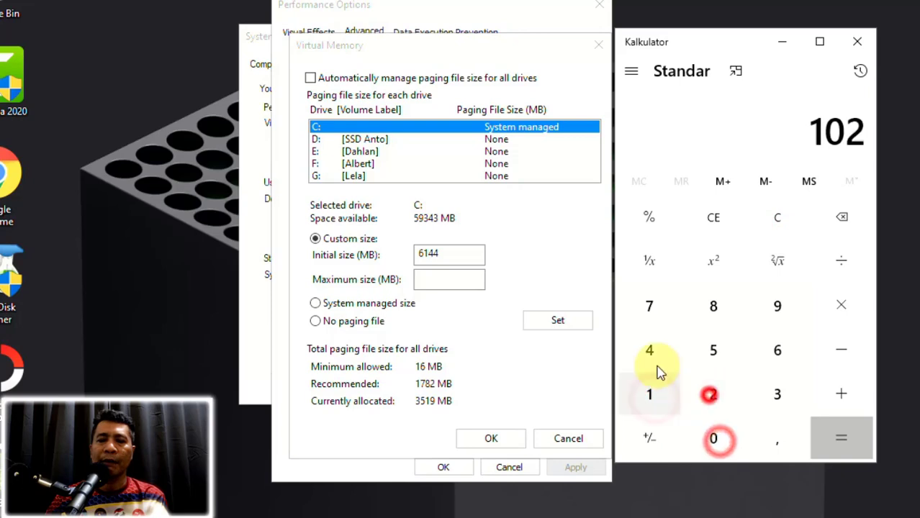
left_click(650, 350)
left_click(841, 305)
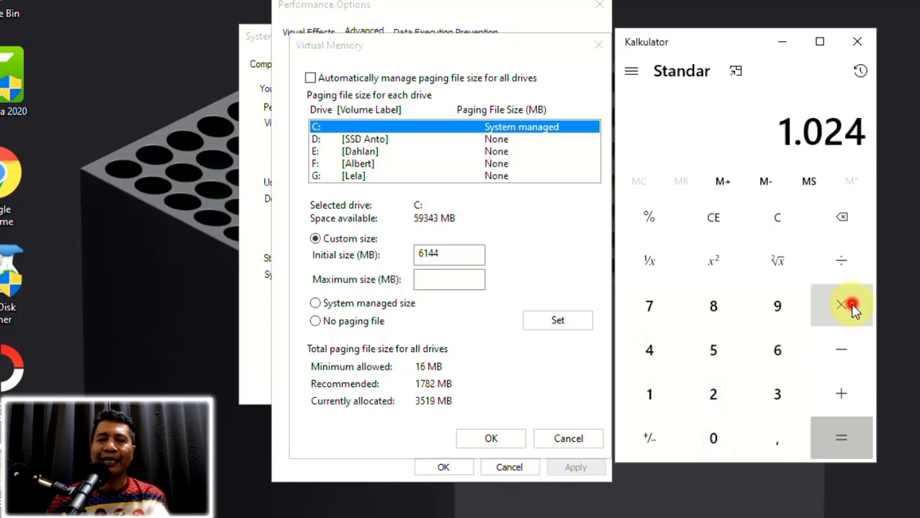
left_click(661, 345)
left_click(844, 431)
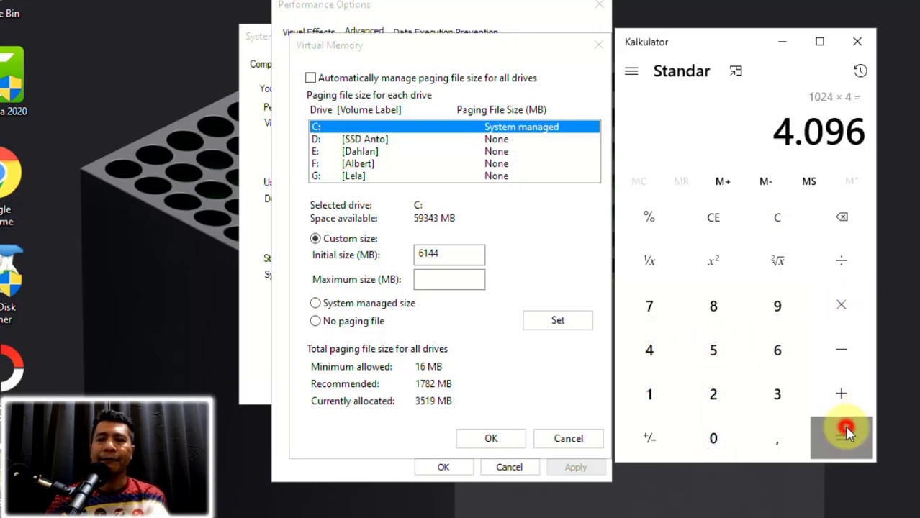
Multiply the calculated value by 3, enter 12288 MB as the paging file's maximum size and close System Properties.
left_click(841, 305)
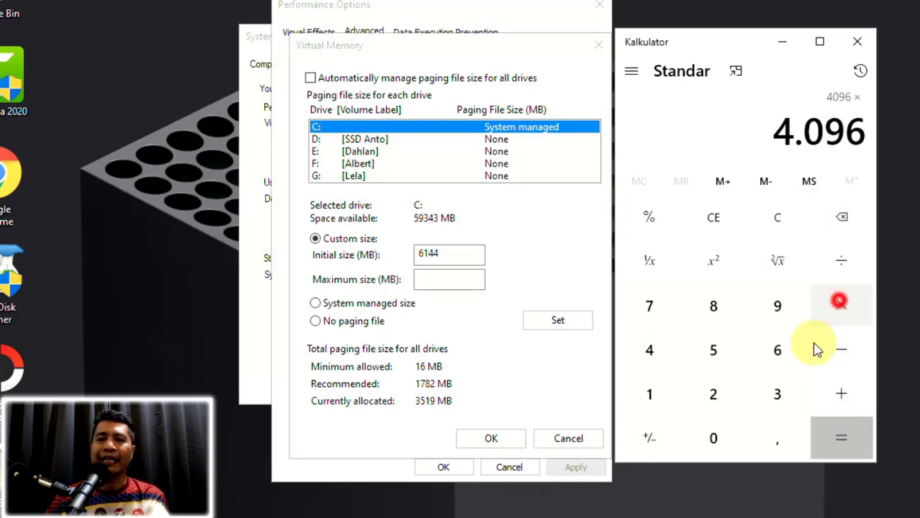
left_click(790, 392)
left_click(852, 445)
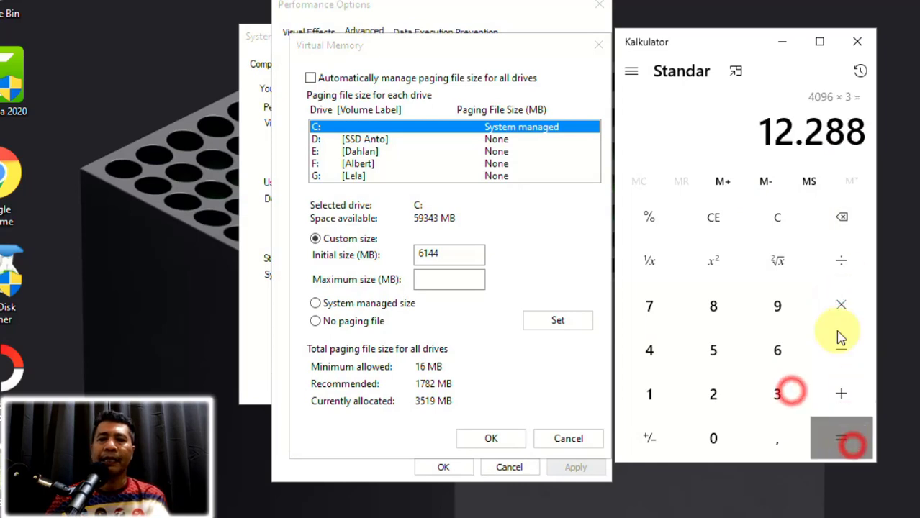
left_click(472, 282)
type("12288")
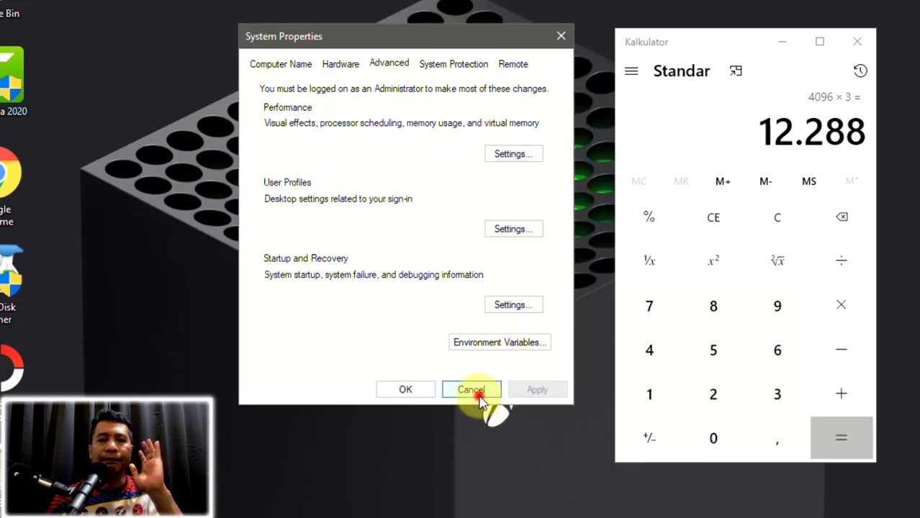
left_click(471, 390)
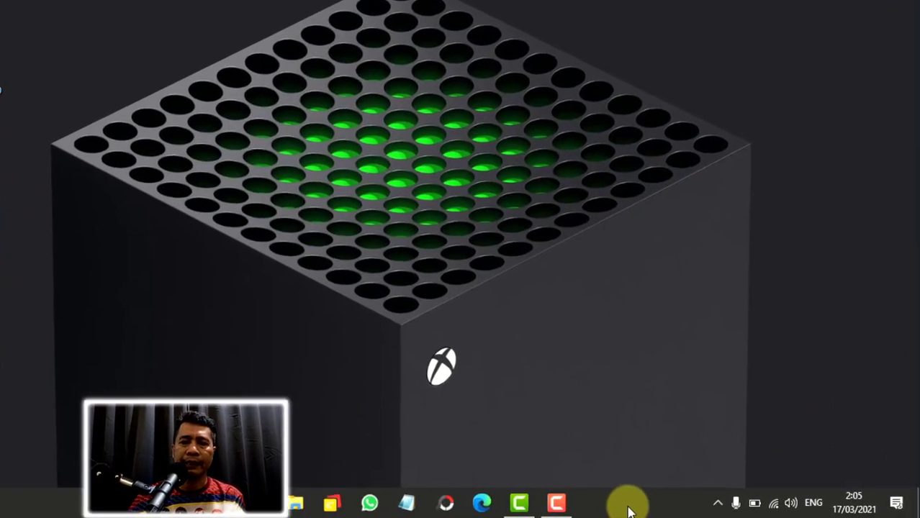
Examine the running processes' resource usage in Task Manager, close it and open File Explorer.
right_click(660, 508)
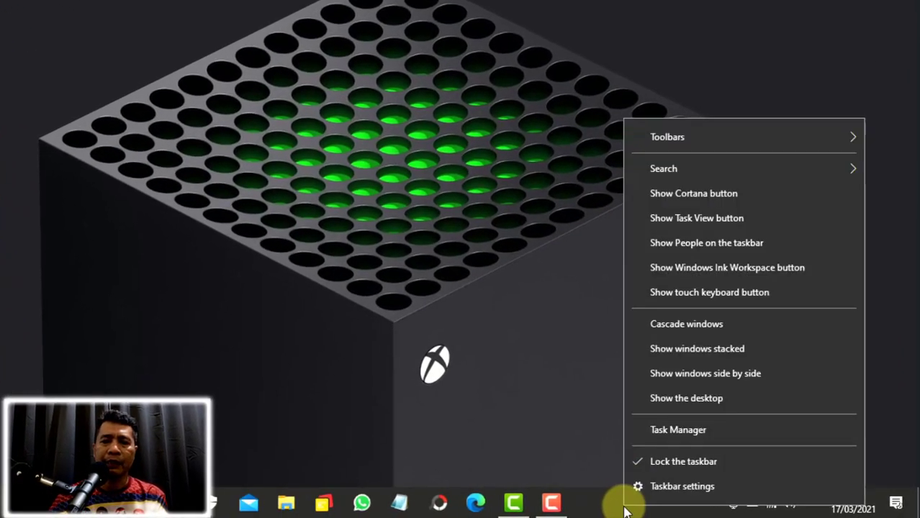
left_click(674, 435)
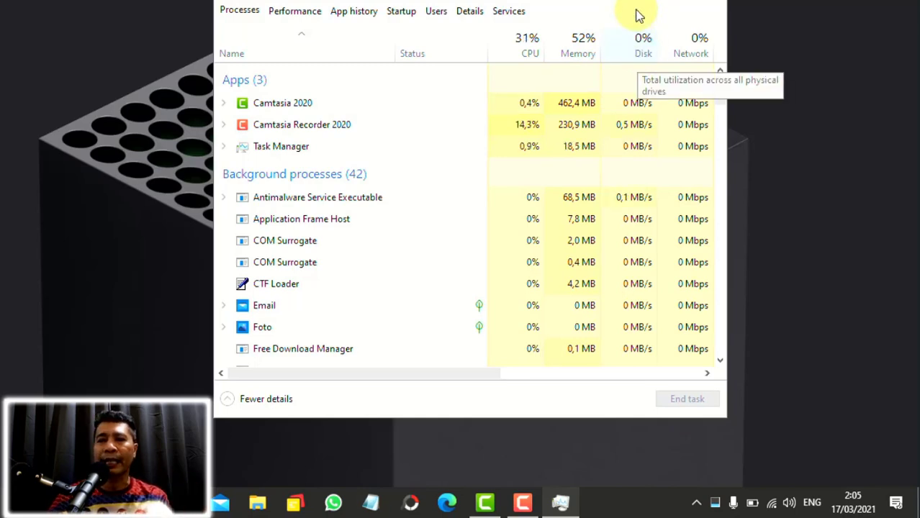
key("alt+F4")
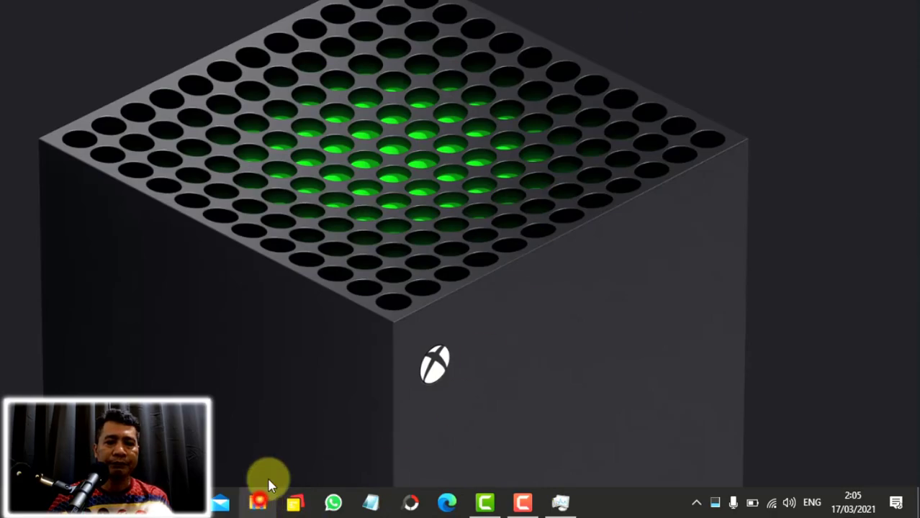
left_click(258, 502)
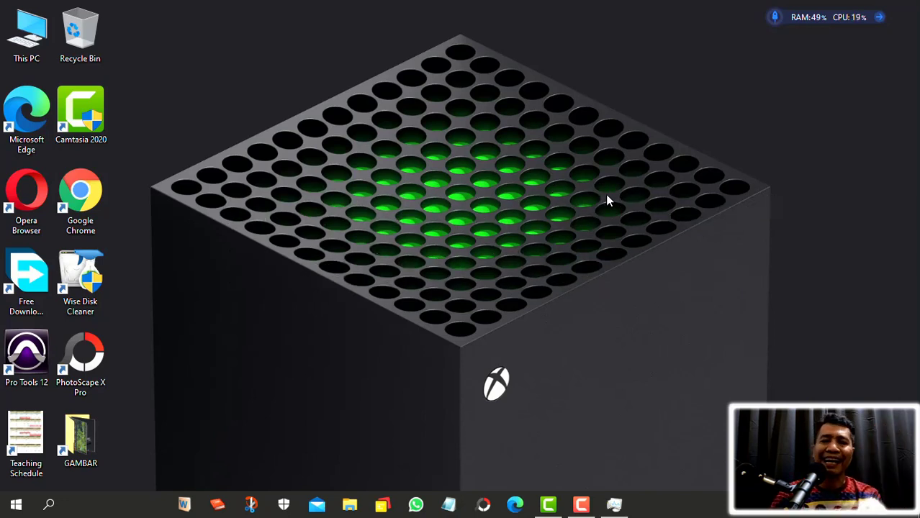
Search Windows for "servic" and open the Services app.
left_click(50, 507)
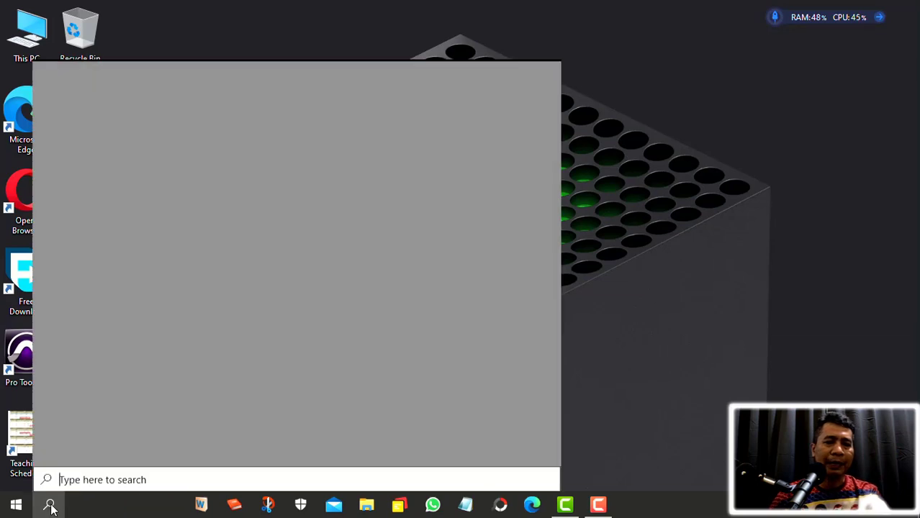
type("servic")
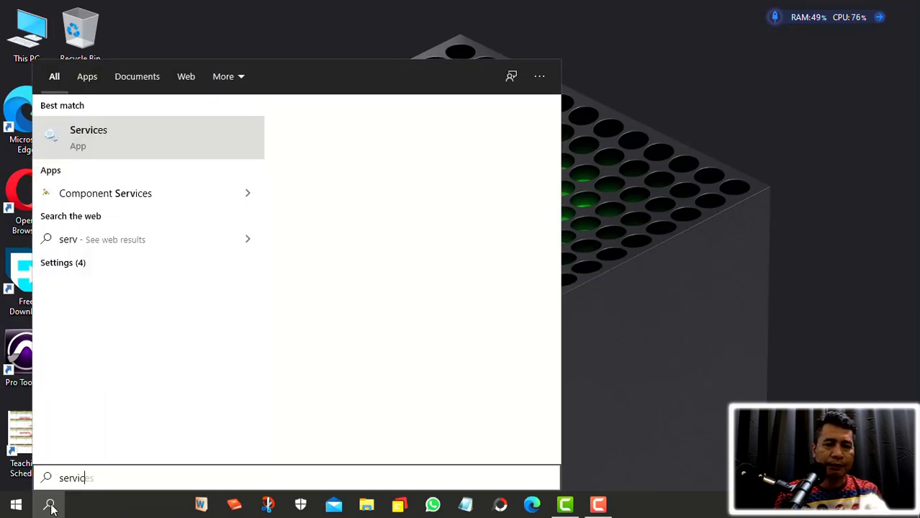
left_click(419, 185)
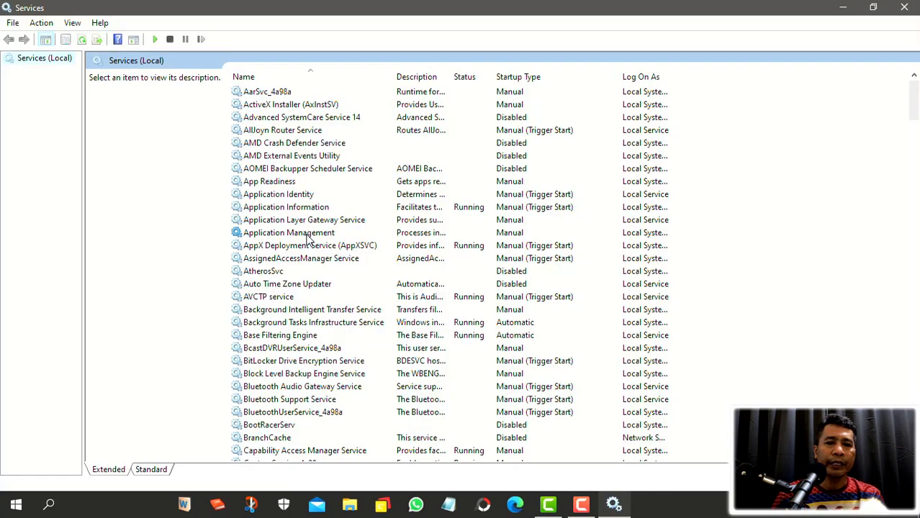
Find the Windows Modules Installer service in the list and open its properties.
left_click(306, 233)
key("w")
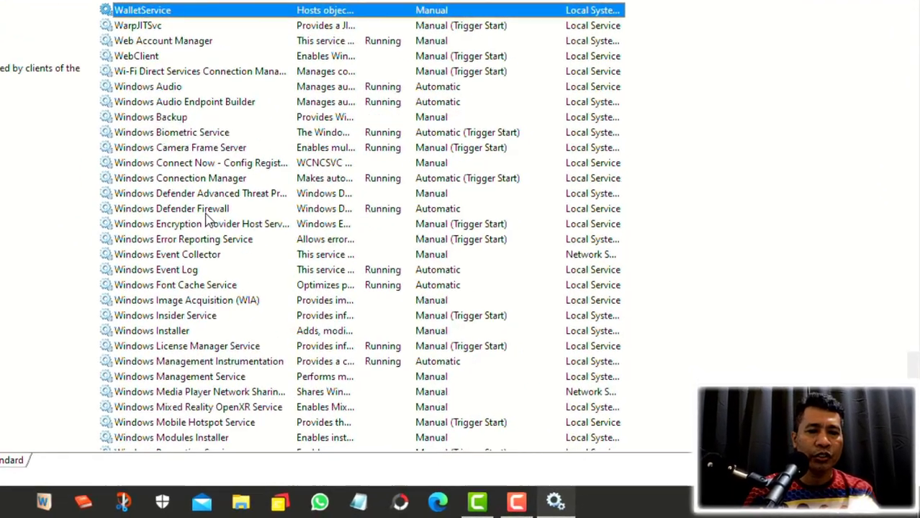
scroll(325, 381, "down", 2)
left_click(142, 330)
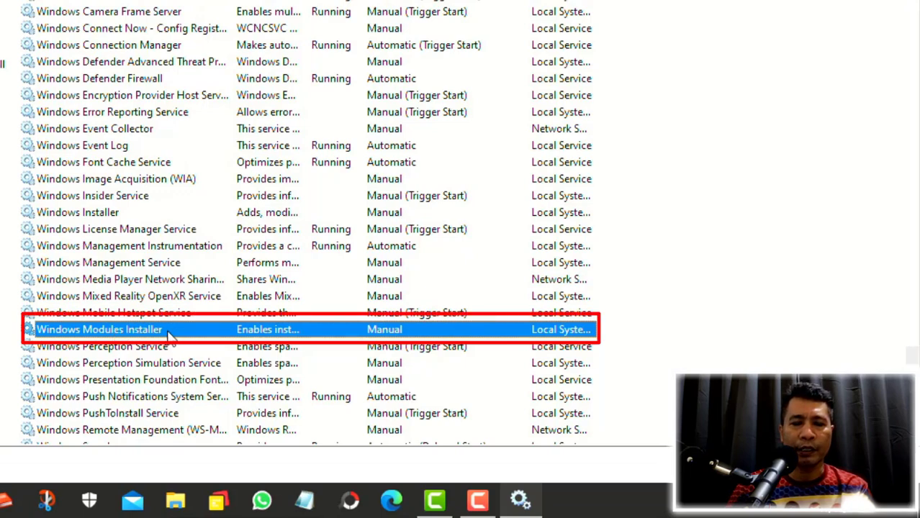
double_click(388, 331)
Switch the Windows Modules Installer startup type to Automatic and back to Manual, and apply the setting.
left_click(424, 153)
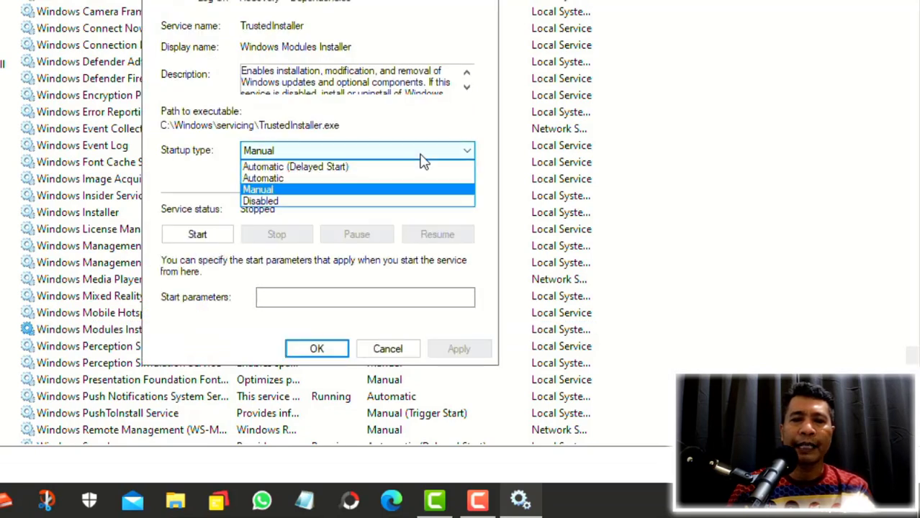
left_click(327, 178)
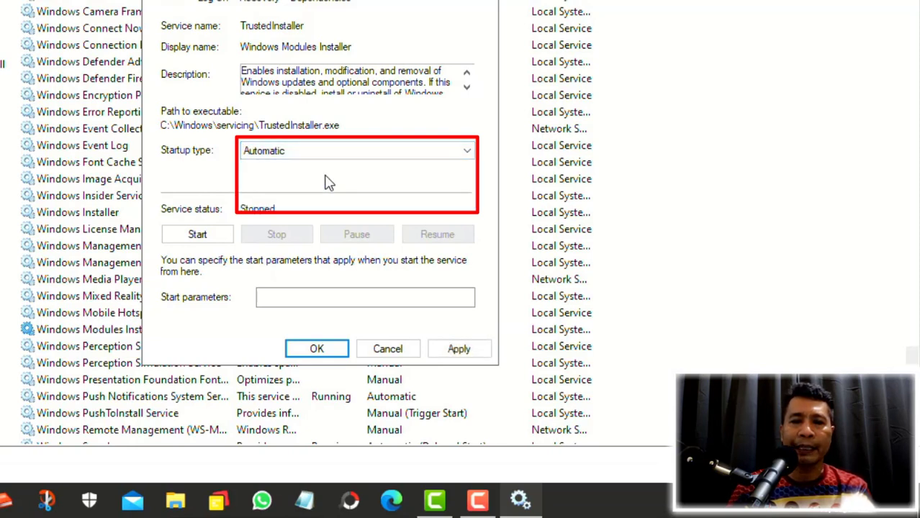
left_click(328, 151)
left_click(327, 191)
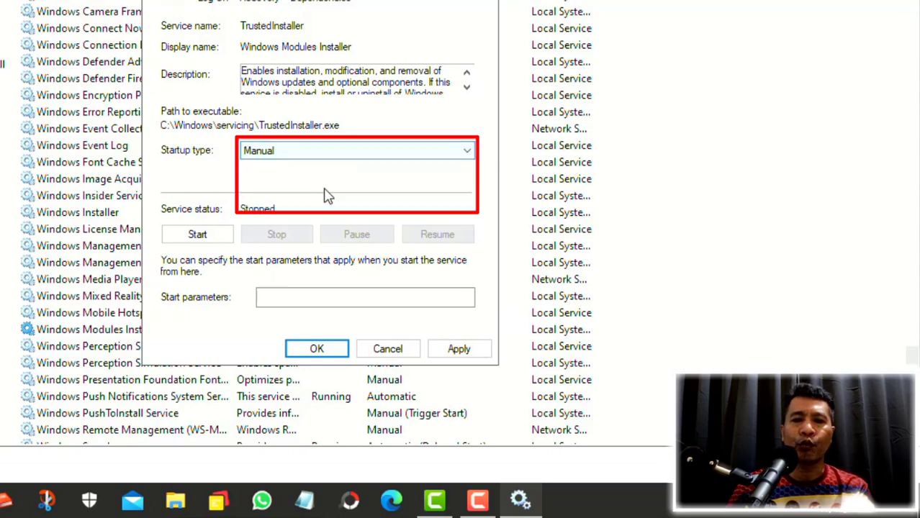
left_click(461, 352)
left_click(334, 349)
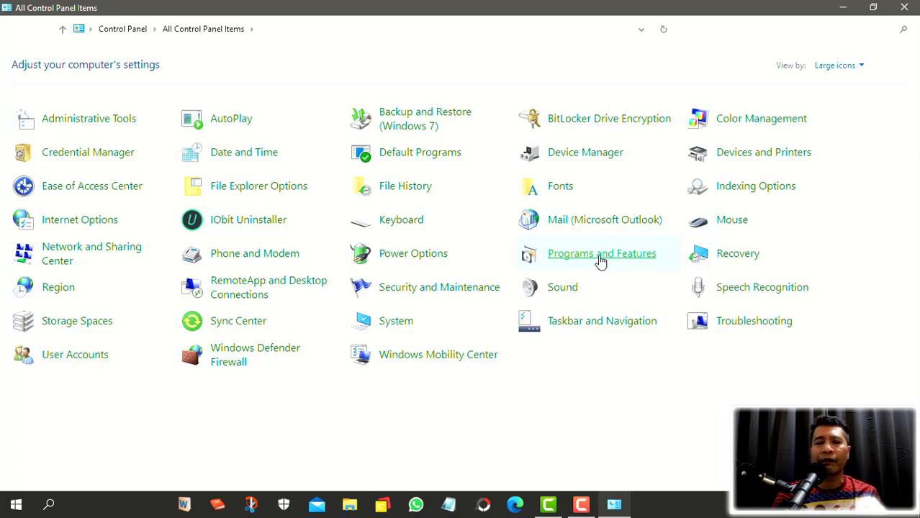
Open Programs and Features from the Control Panel items.
left_click(602, 261)
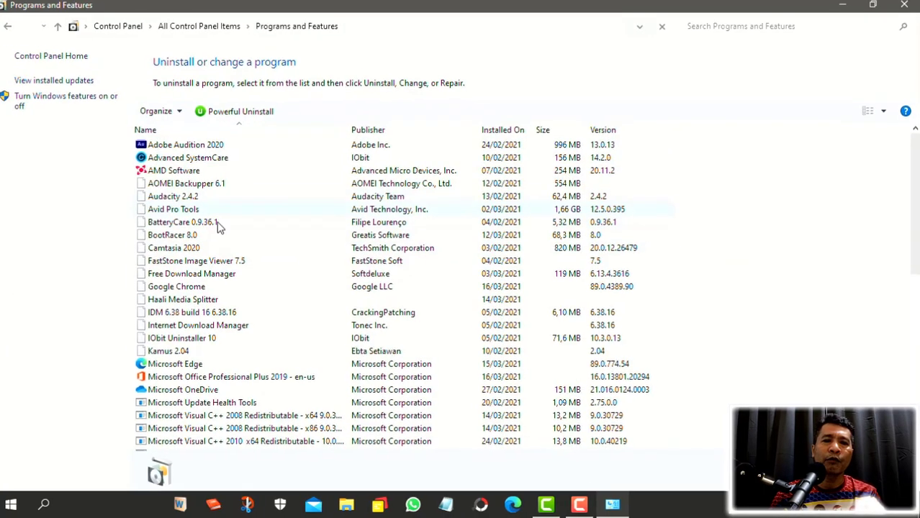